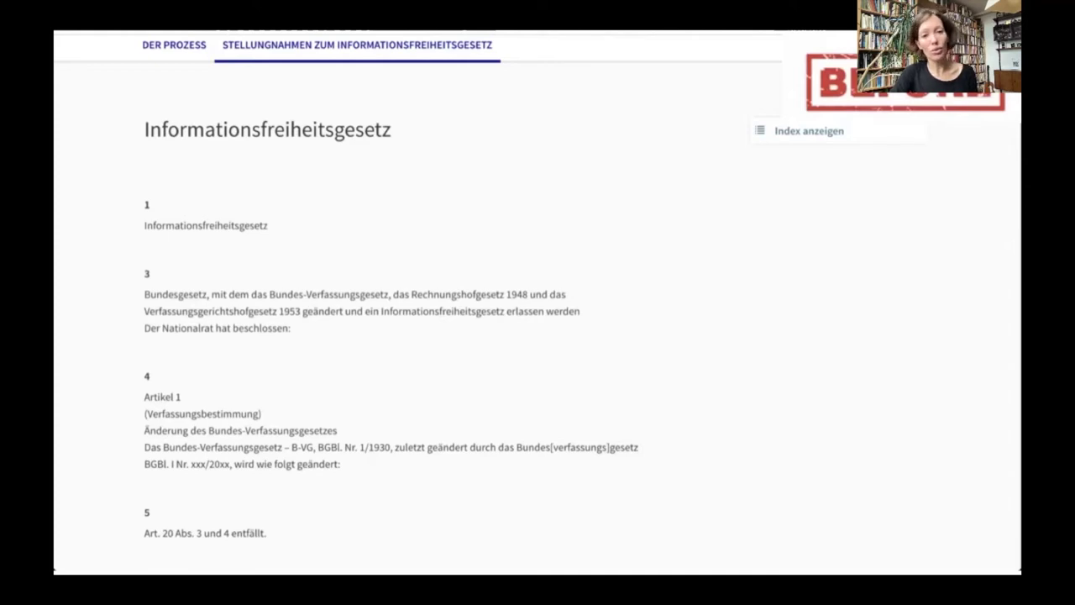
mouse_move(205, 226)
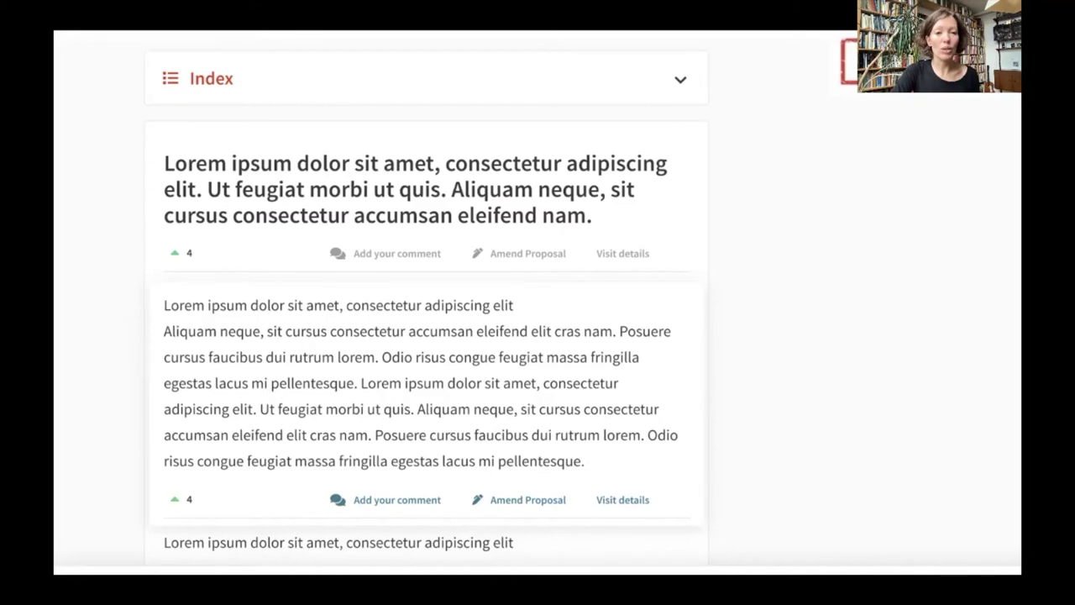
click(420, 382)
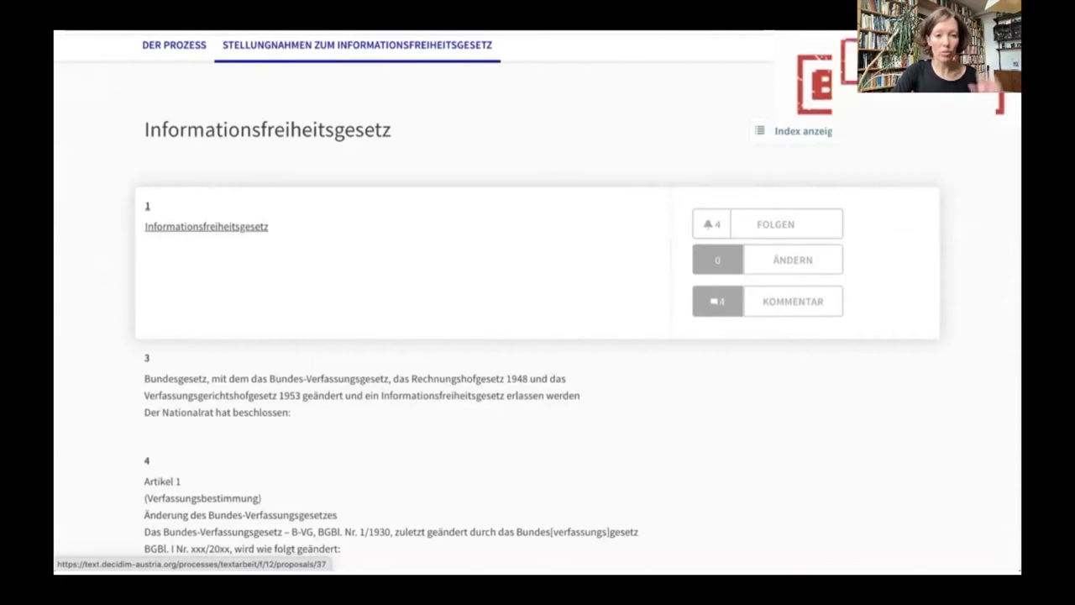
key(Right)
key(Right)
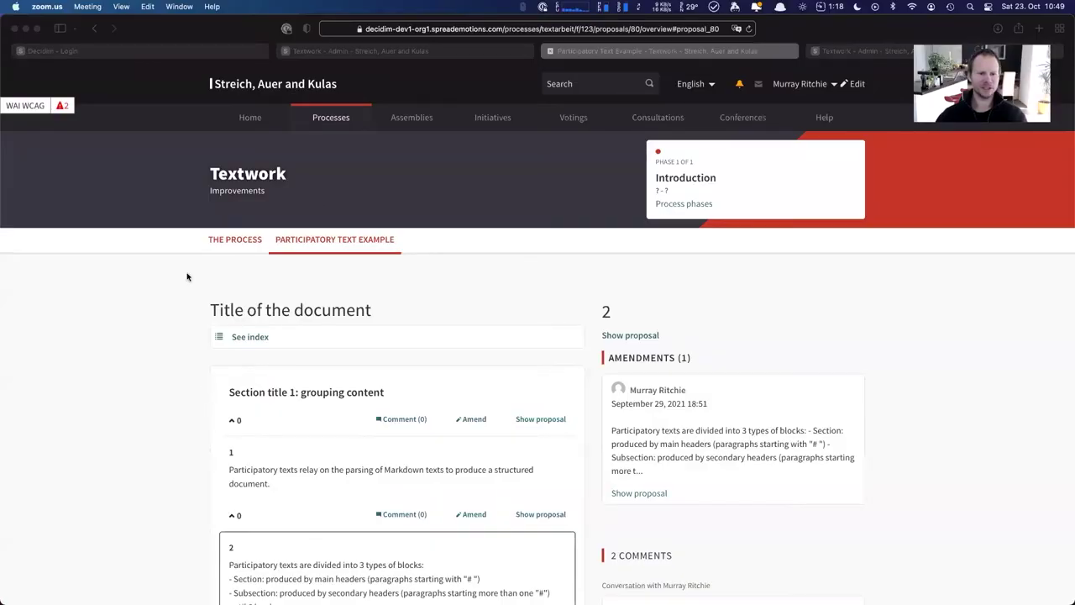
Examine the participatory text page, including the amendment, comments and comment form for paragraph 2
scroll(187, 276, down, 1)
scroll(187, 277, down, 3)
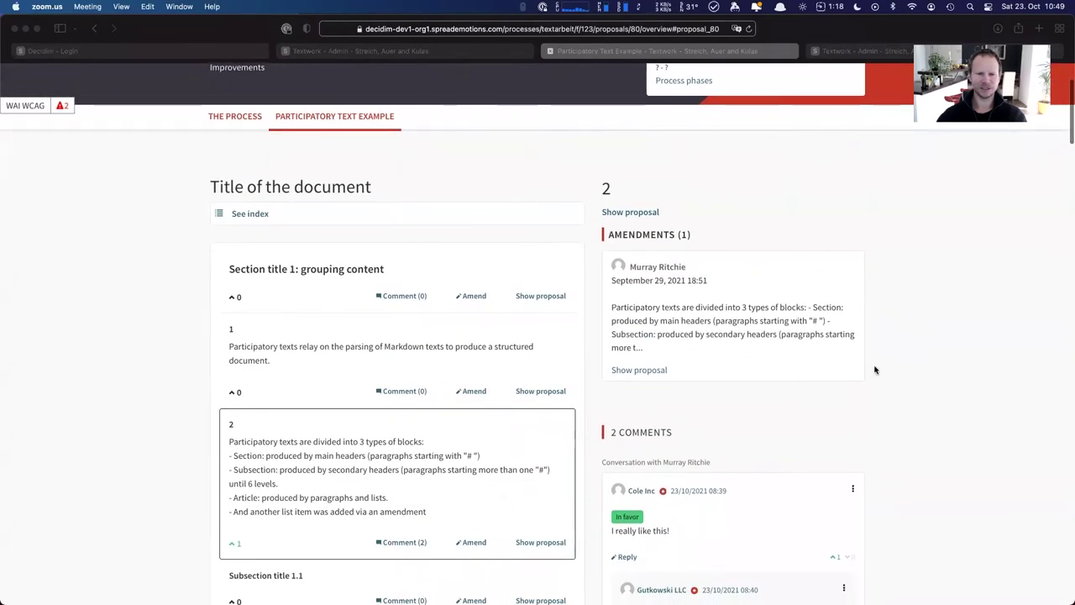
scroll(875, 370, down, 1)
scroll(874, 369, down, 1)
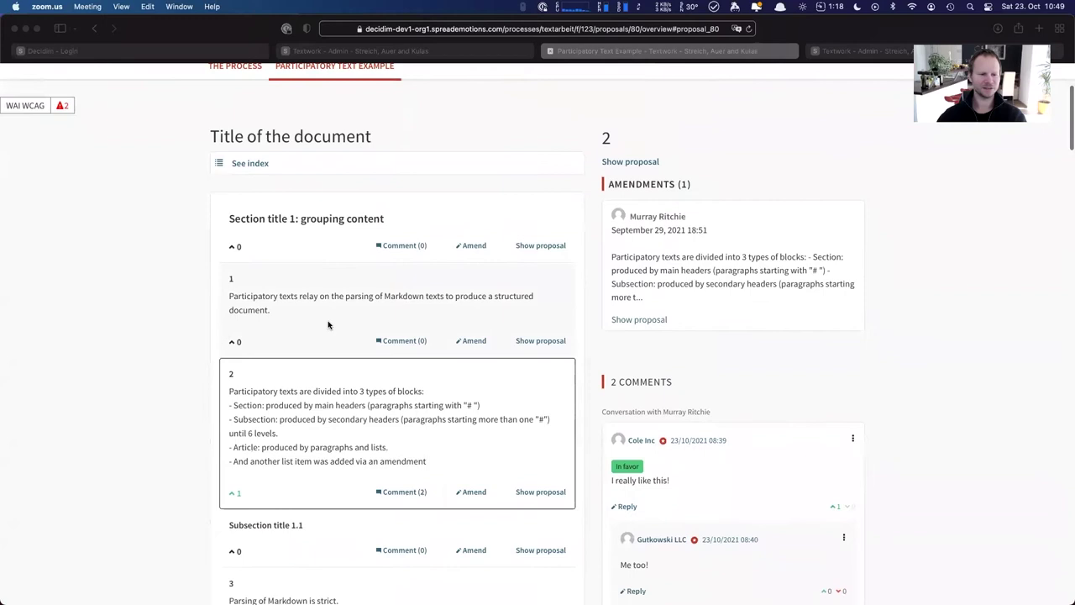
scroll(286, 437, down, 1)
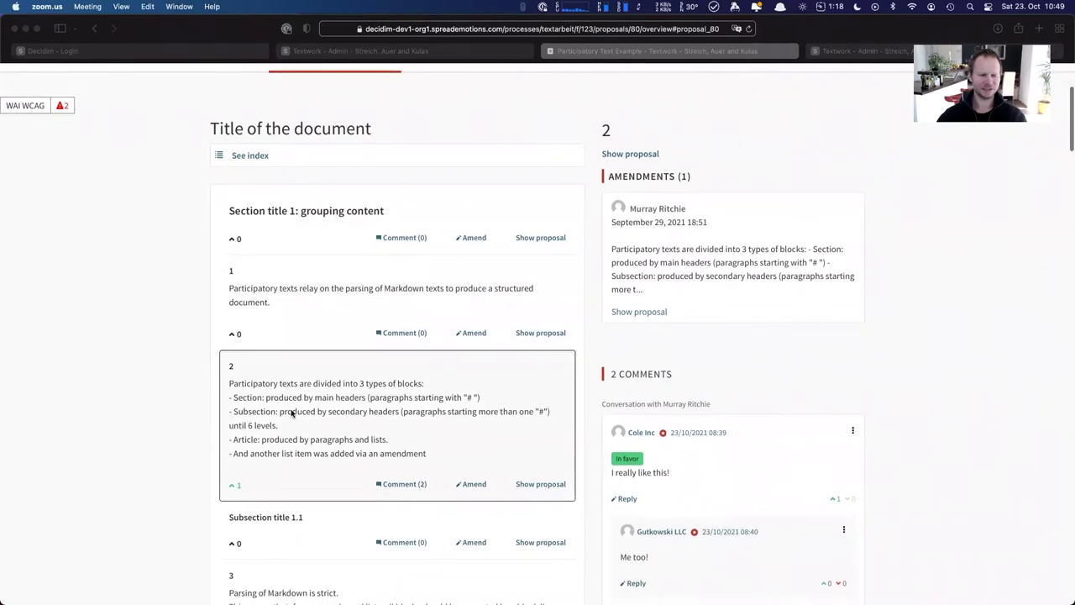
scroll(710, 292, down, 1)
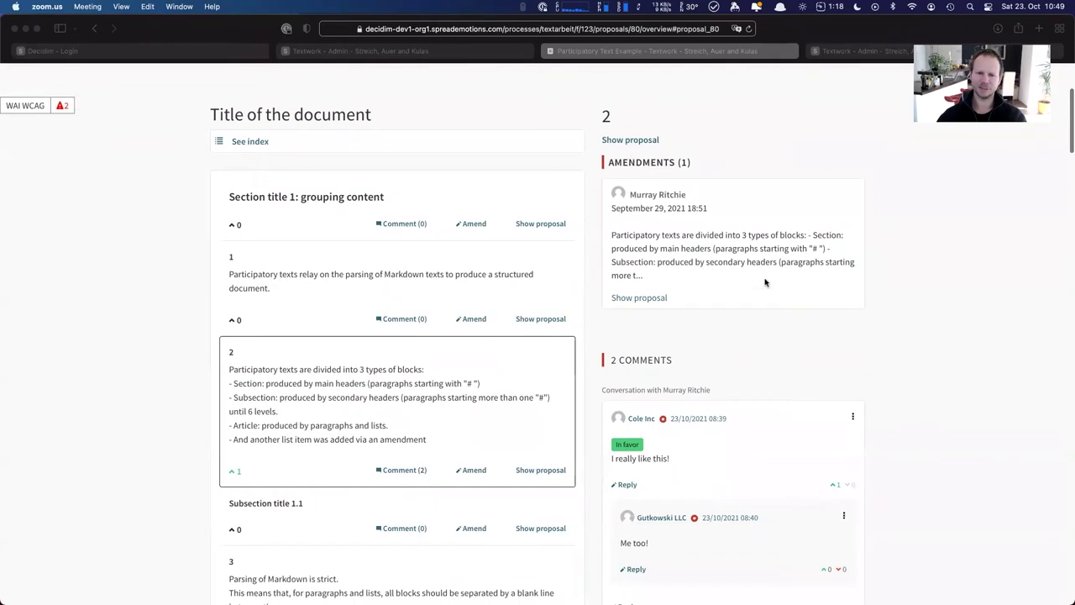
scroll(767, 304, down, 3)
scroll(725, 322, down, 8)
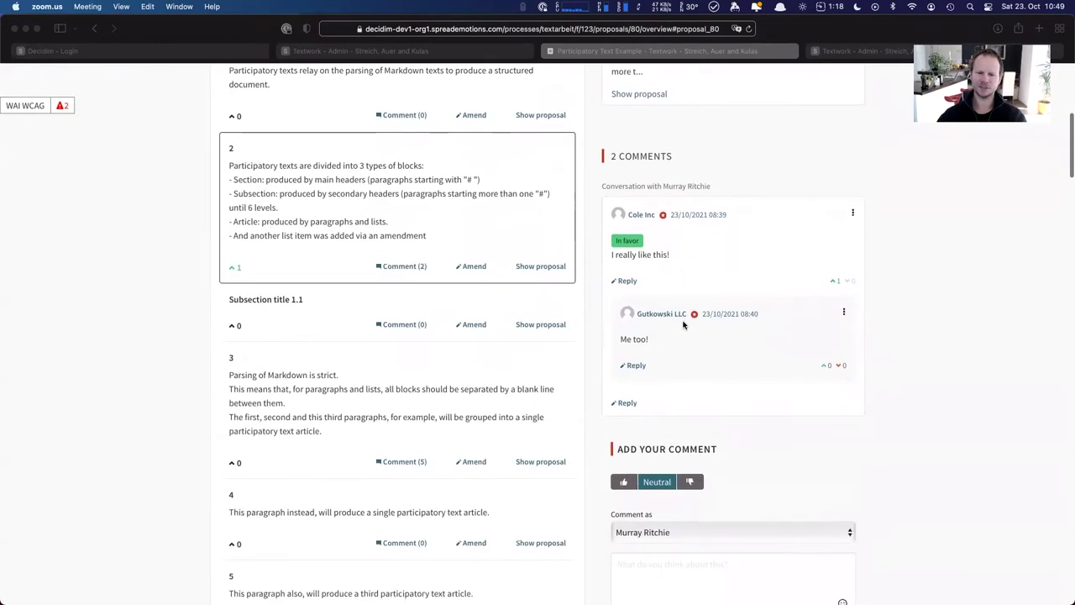
scroll(651, 403, down, 7)
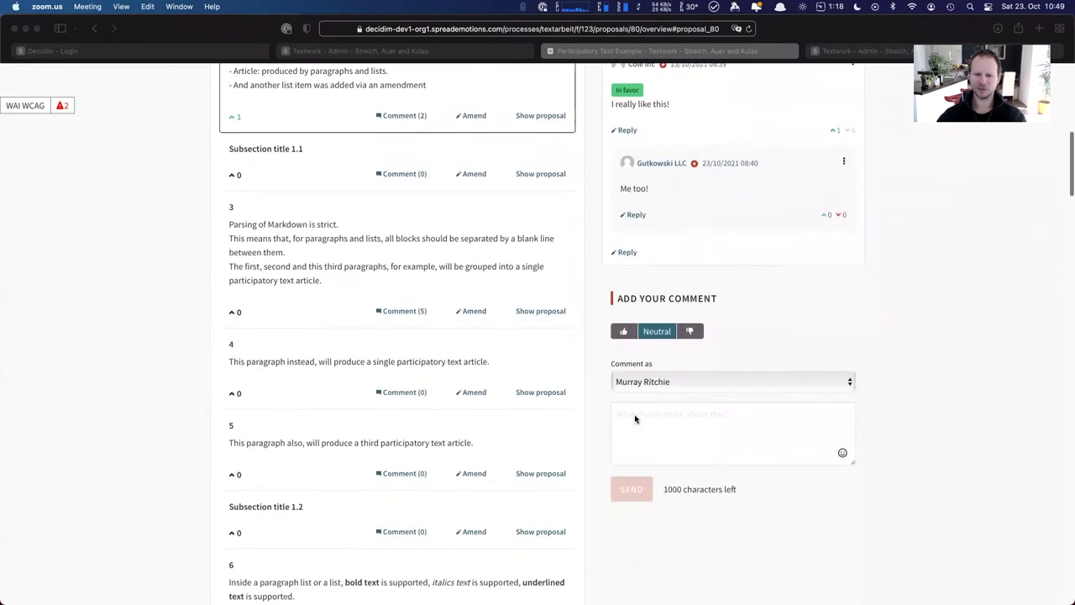
scroll(657, 437, up, 20)
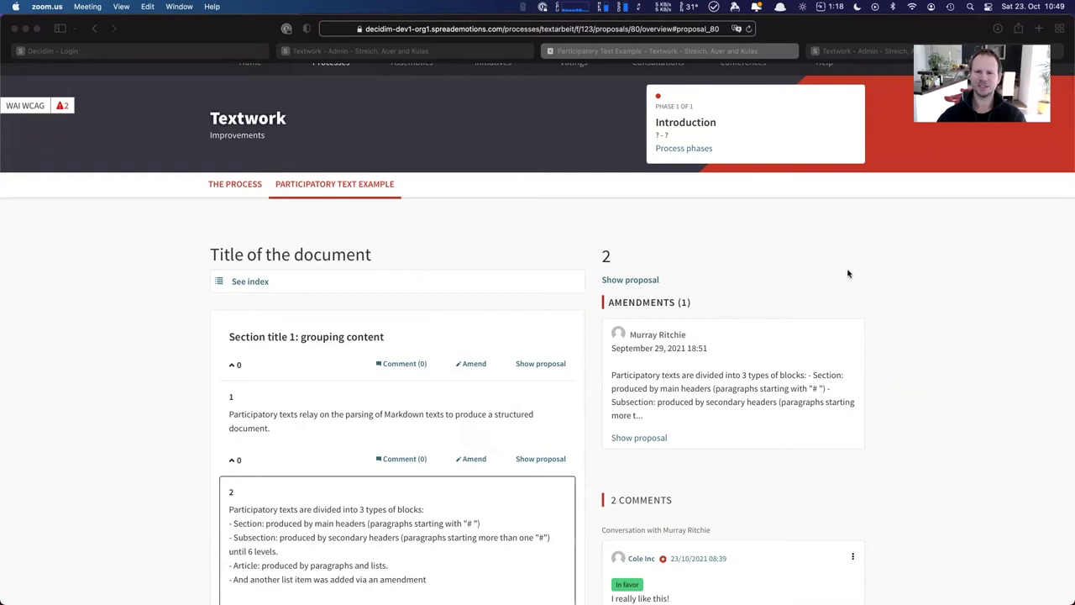
In the Textwork admin, start writing a document with separate content lines Section A, Subsection B, Paragraph 1, Paragraph 2 and Additional Text
click(871, 52)
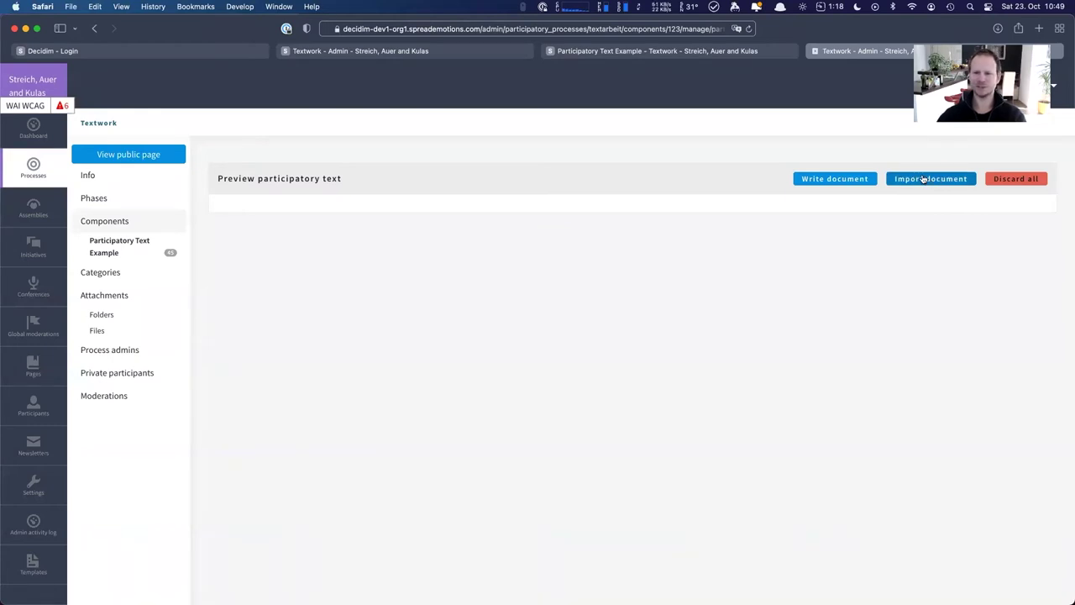
click(828, 179)
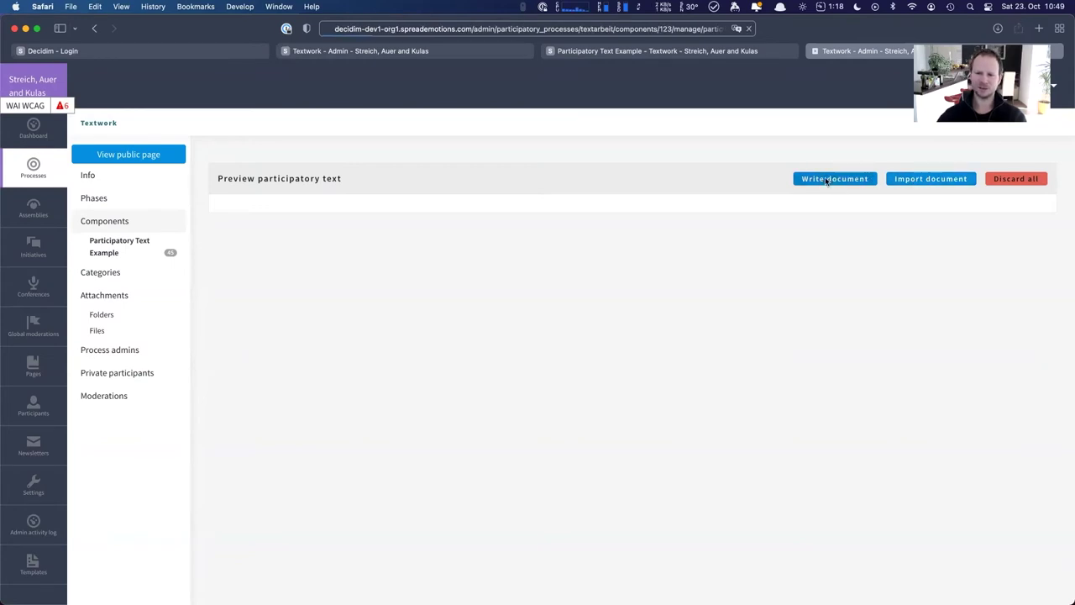
click(295, 403)
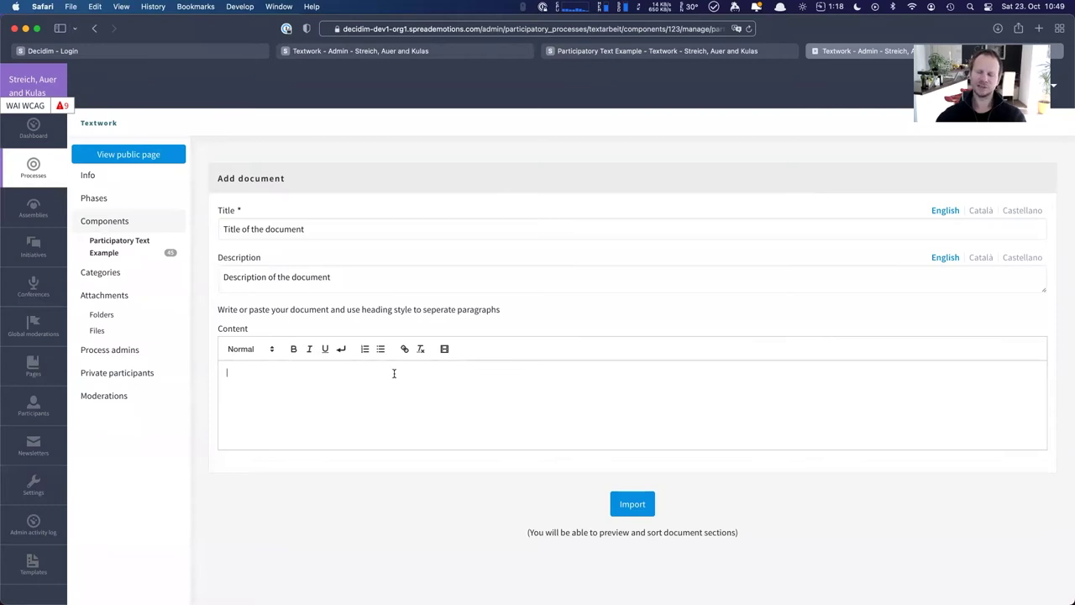
text(Section A Subsection B Paragraph 1 Paragraph 2 Additional Text)
scroll(305, 384, up, 1)
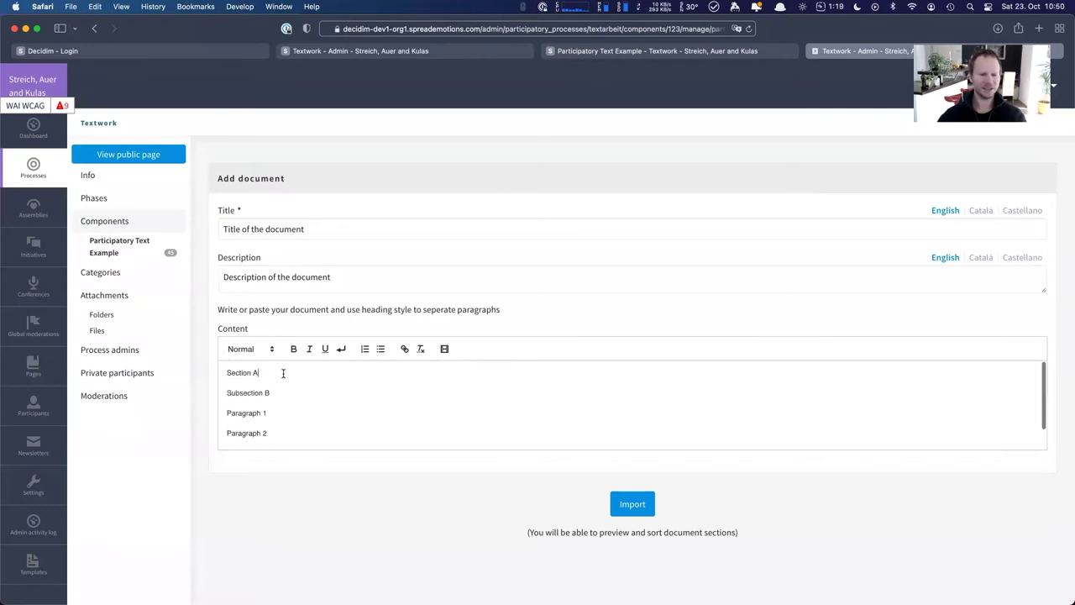
Format the line "Section A" as a large heading and "Subsection B" as a smaller heading one level below
triple_click(283, 374)
click(252, 349)
click(253, 374)
triple_click(283, 392)
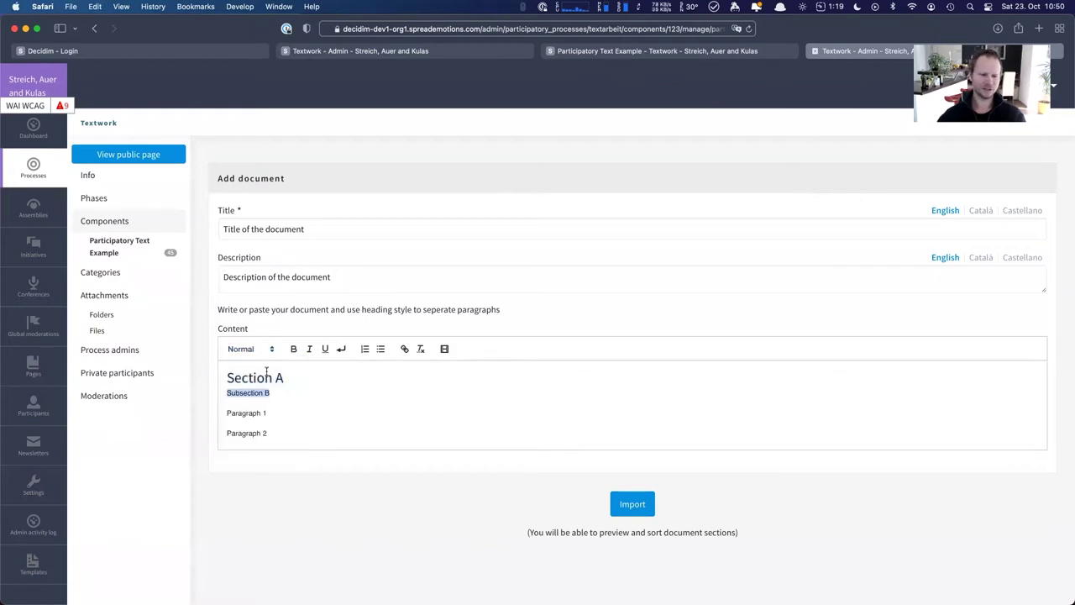
click(250, 348)
click(406, 408)
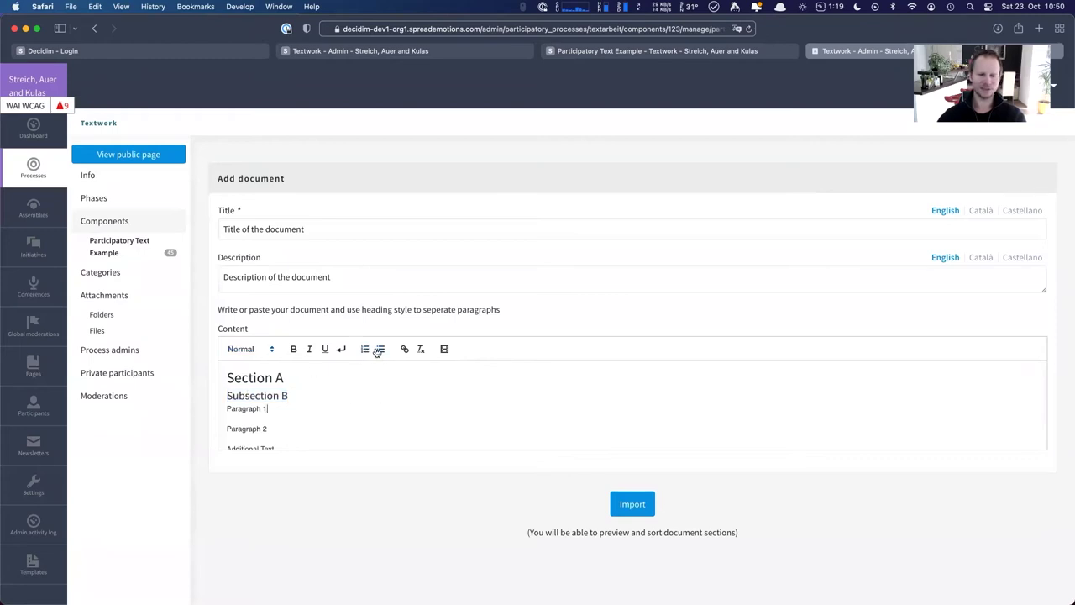
Import the written document and review the resulting sections and articles in the participatory text preview
scroll(410, 420, down, 2)
scroll(410, 420, up, 2)
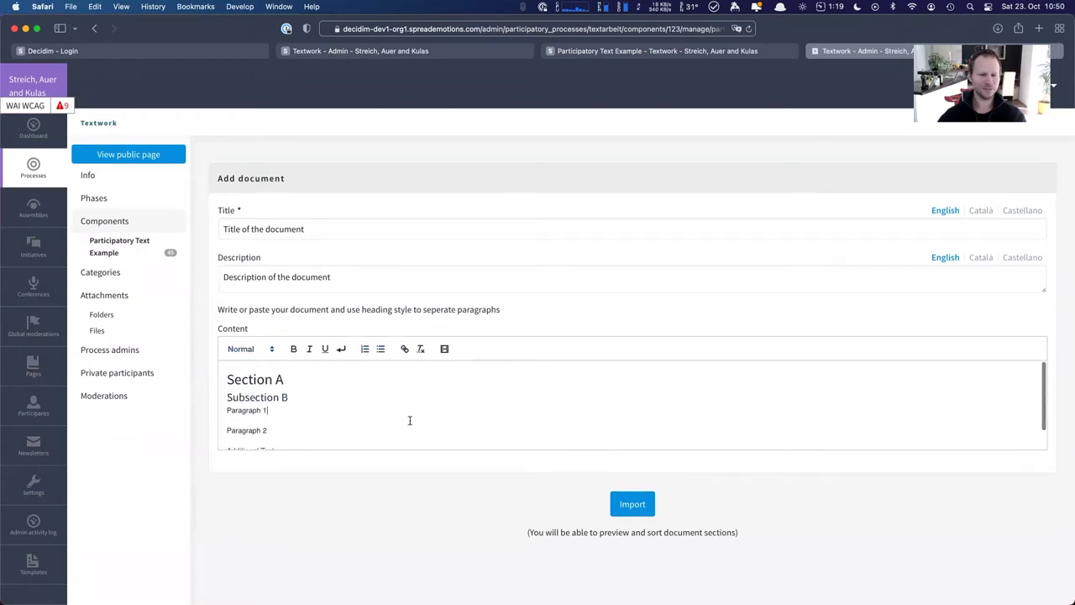
click(624, 504)
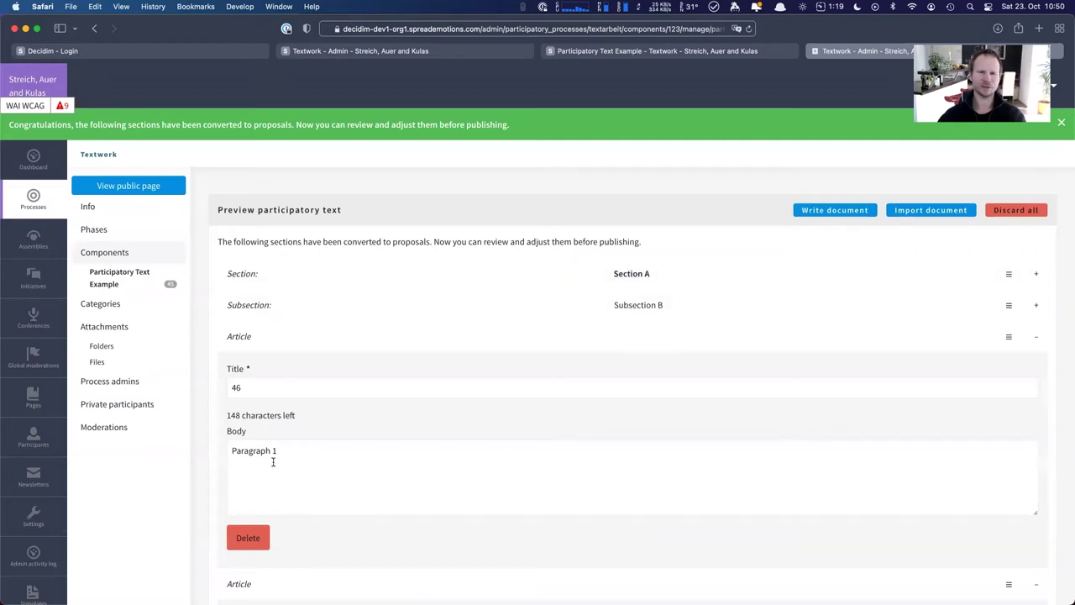
scroll(273, 462, down, 10)
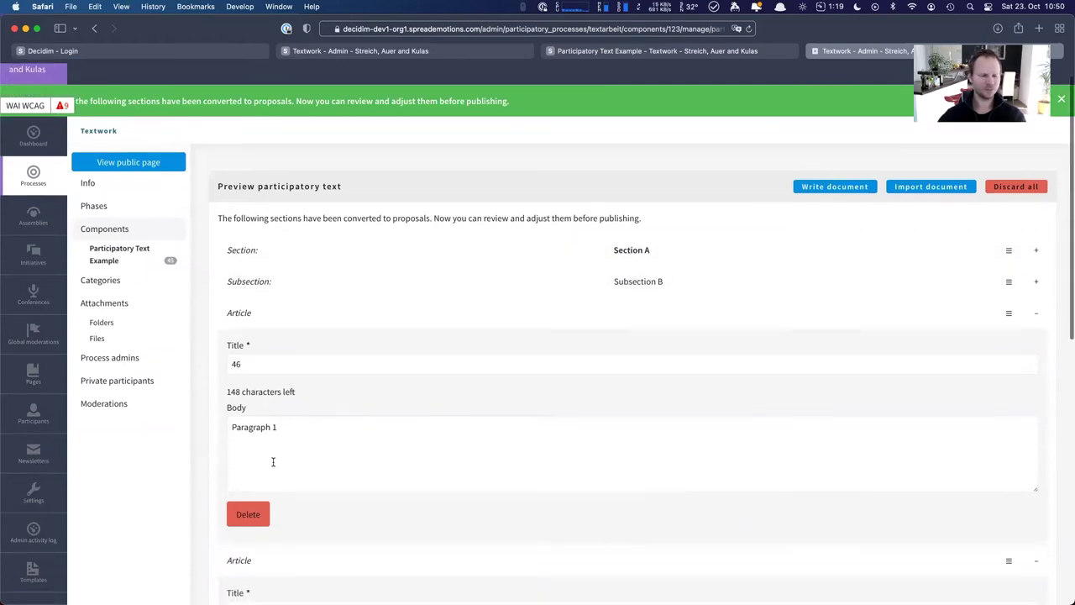
scroll(273, 464, down, 3)
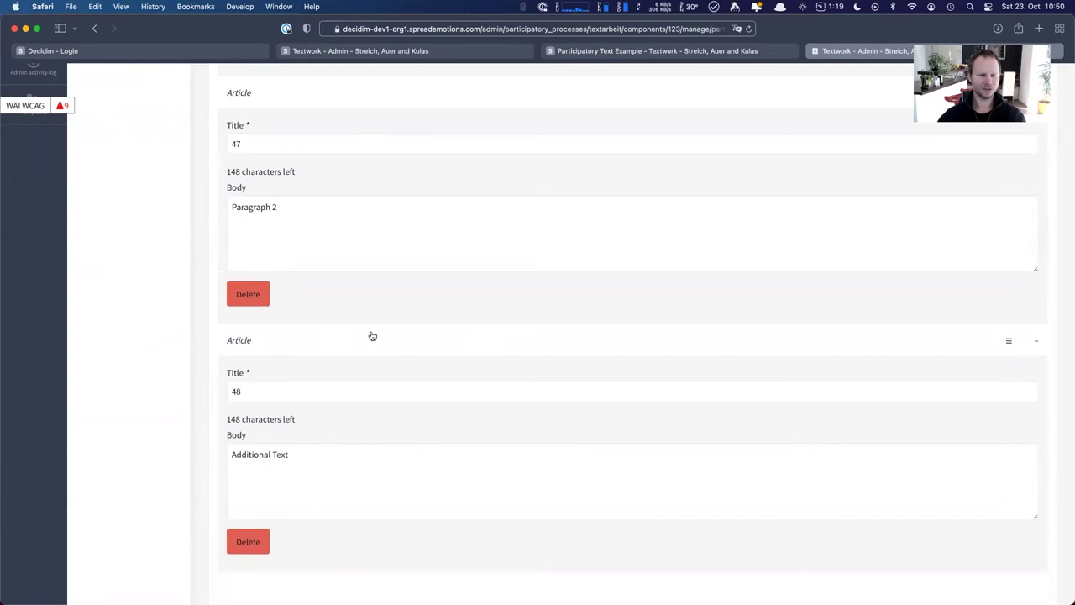
scroll(362, 387, down, 3)
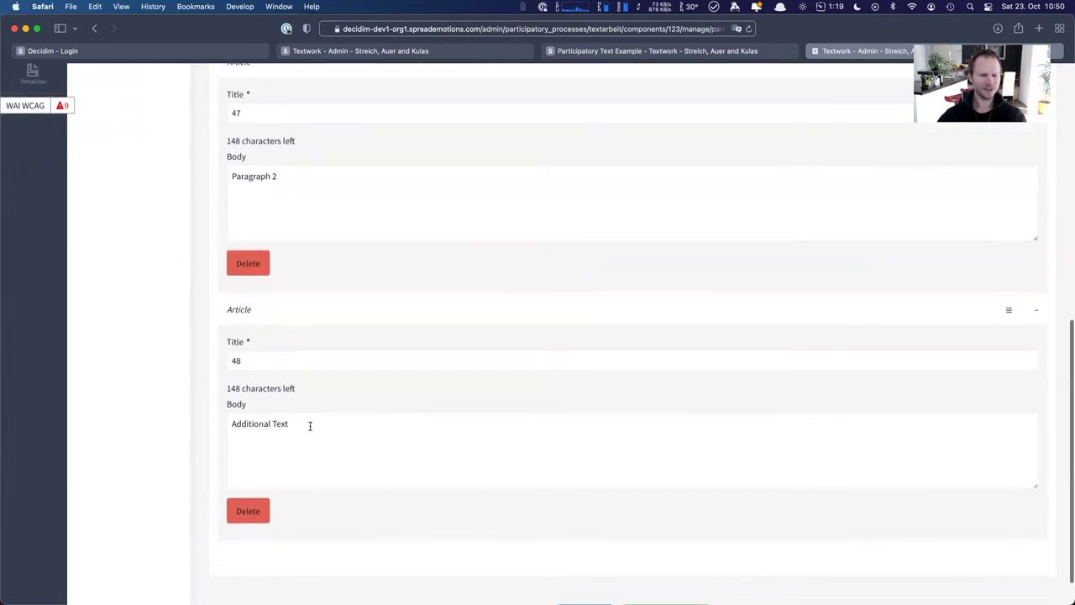
Move "Additional Text" from the last article's body to a new line under "Paragraph 2" in the preceding article, and save the draft
click(308, 429)
scroll(309, 428, up, 1)
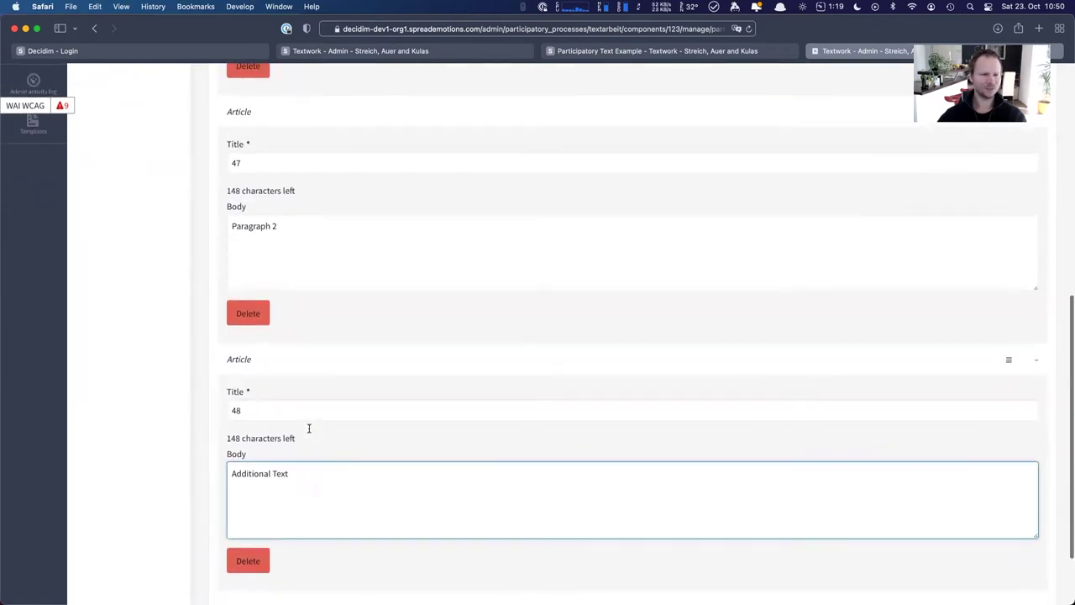
drag(310, 475, 216, 476)
key(super+c)
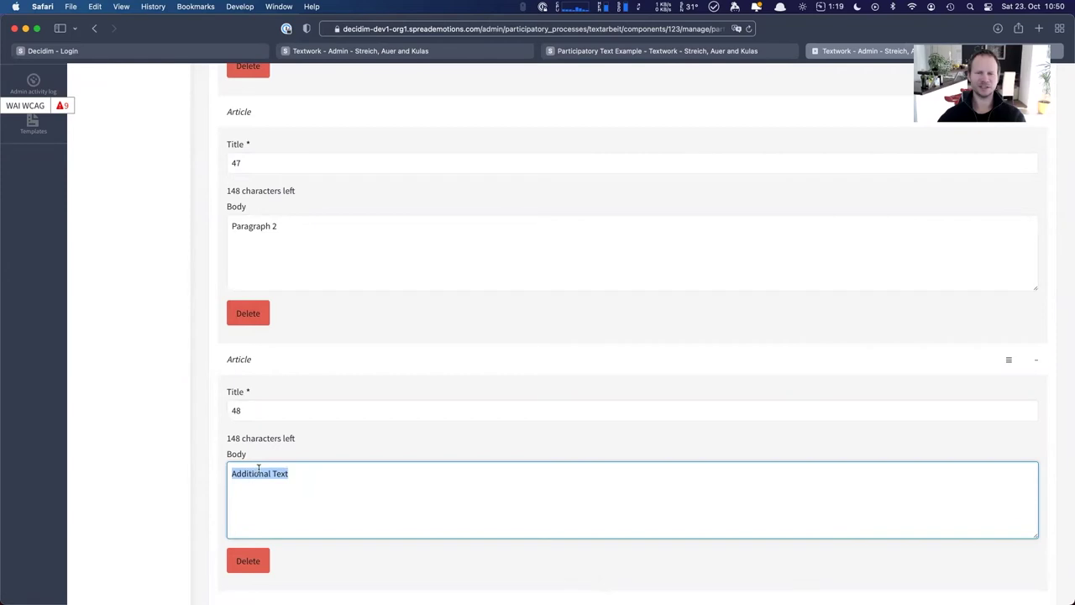
key(BackSpace)
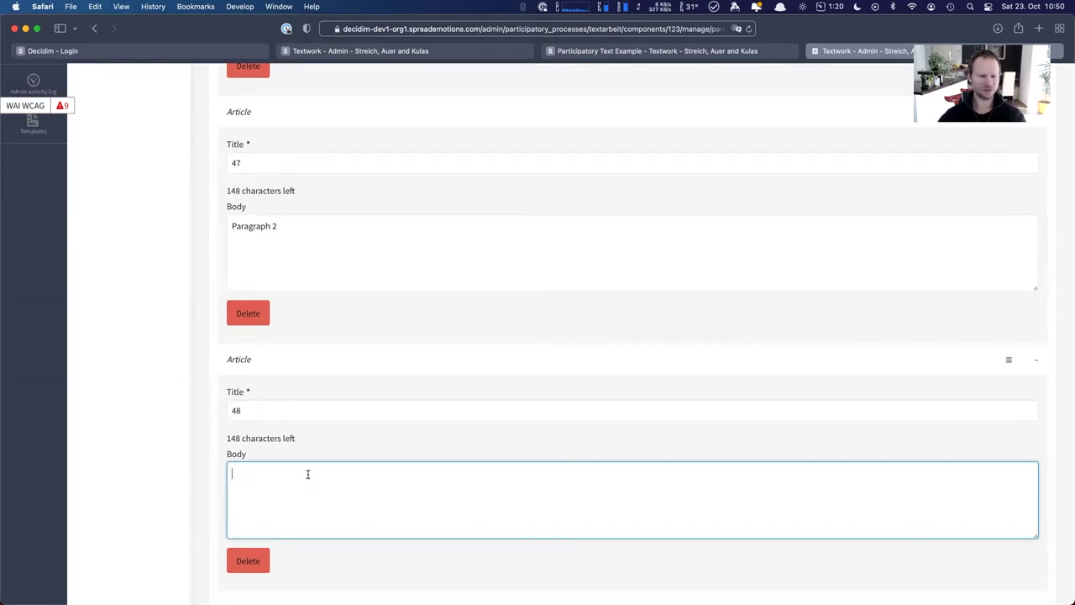
click(315, 226)
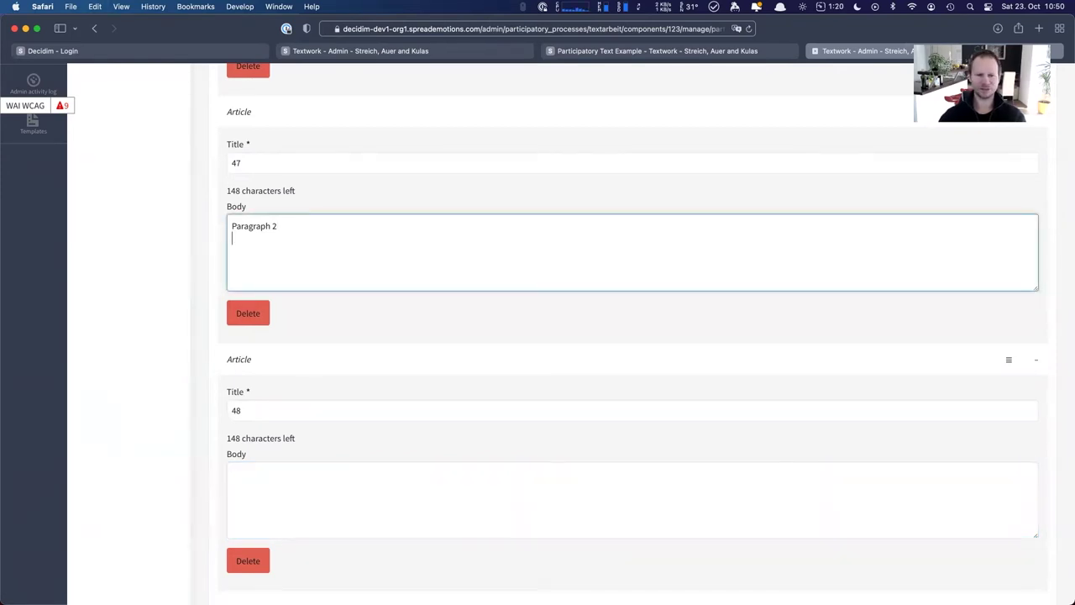
key(Return)
key(super+v)
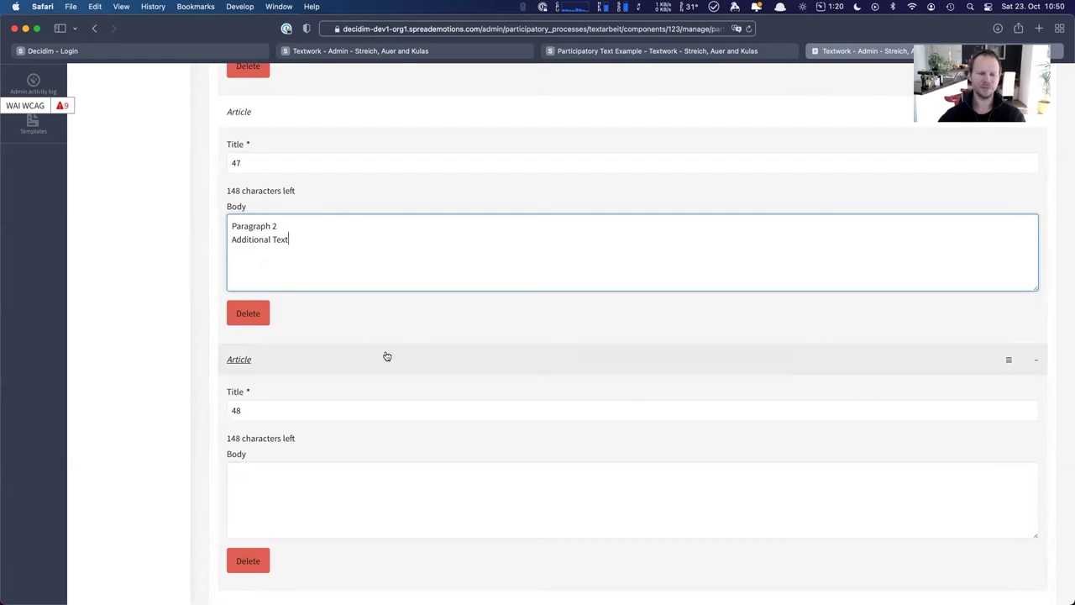
scroll(384, 355, down, 3)
click(578, 569)
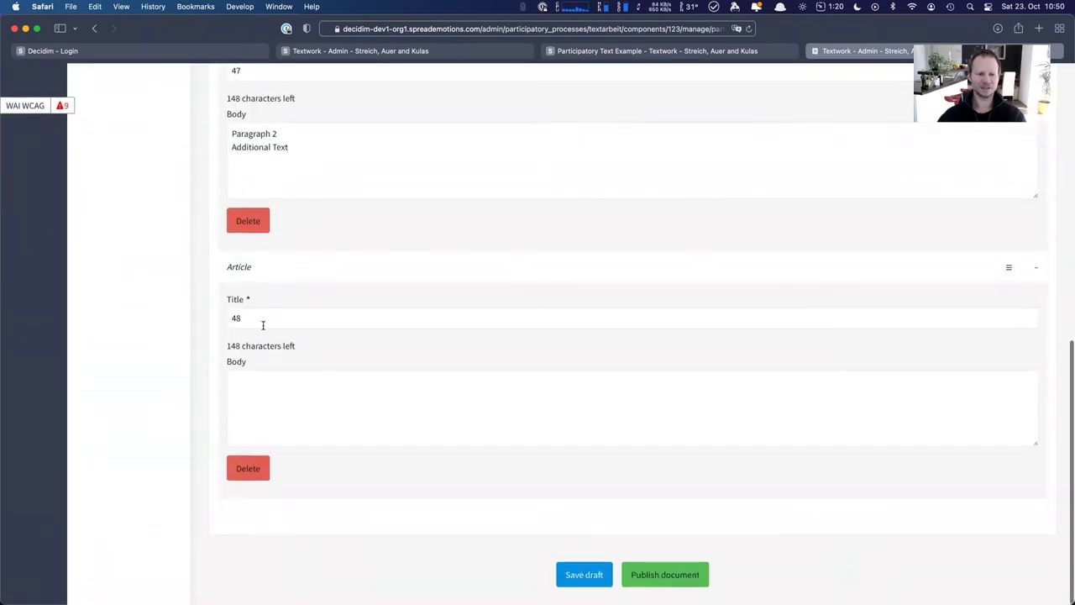
Clear the title of the last, empty article and delete that section draft
drag(262, 324, 204, 318)
key(BackSpace)
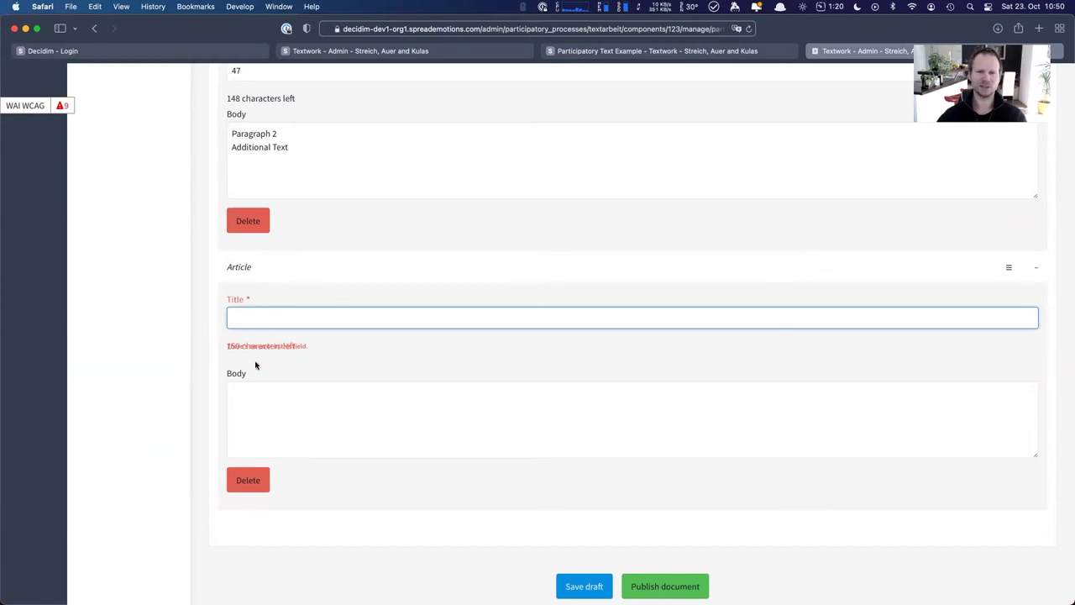
scroll(296, 363, down, 1)
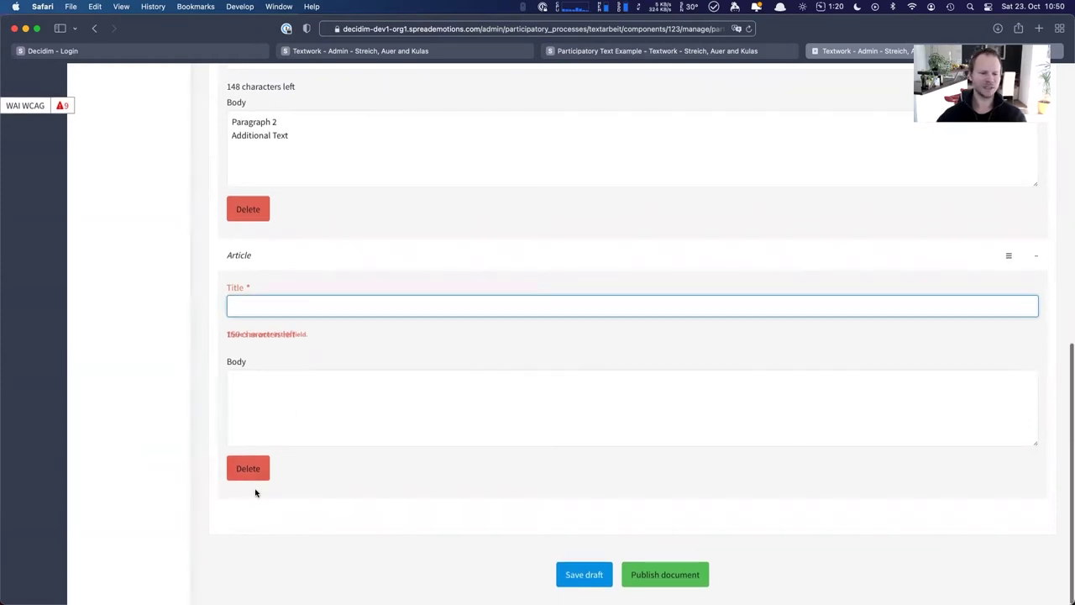
scroll(241, 478, up, 5)
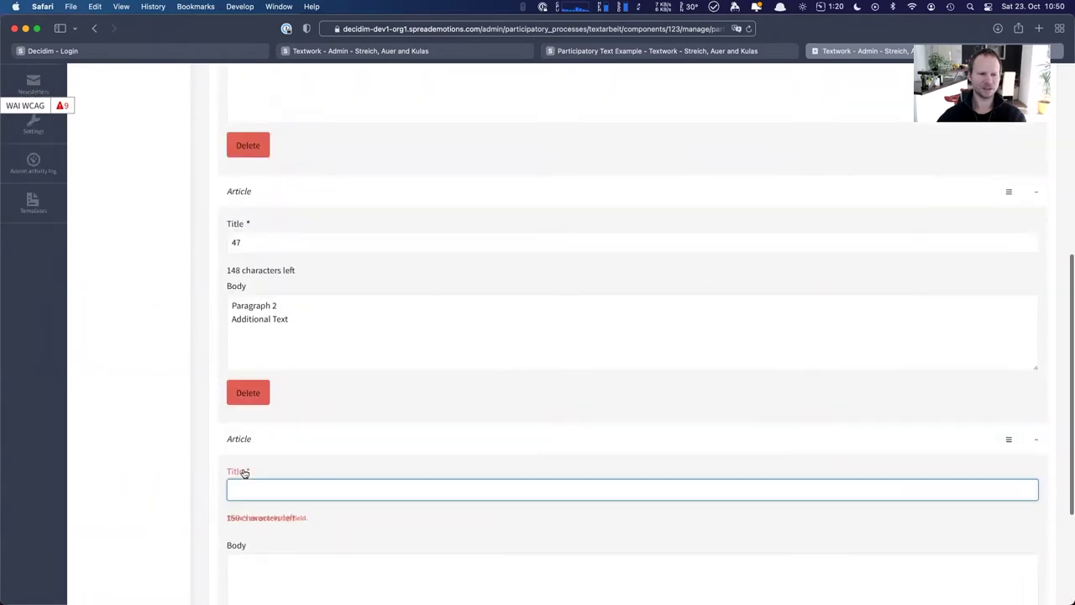
scroll(244, 476, down, 5)
click(246, 476)
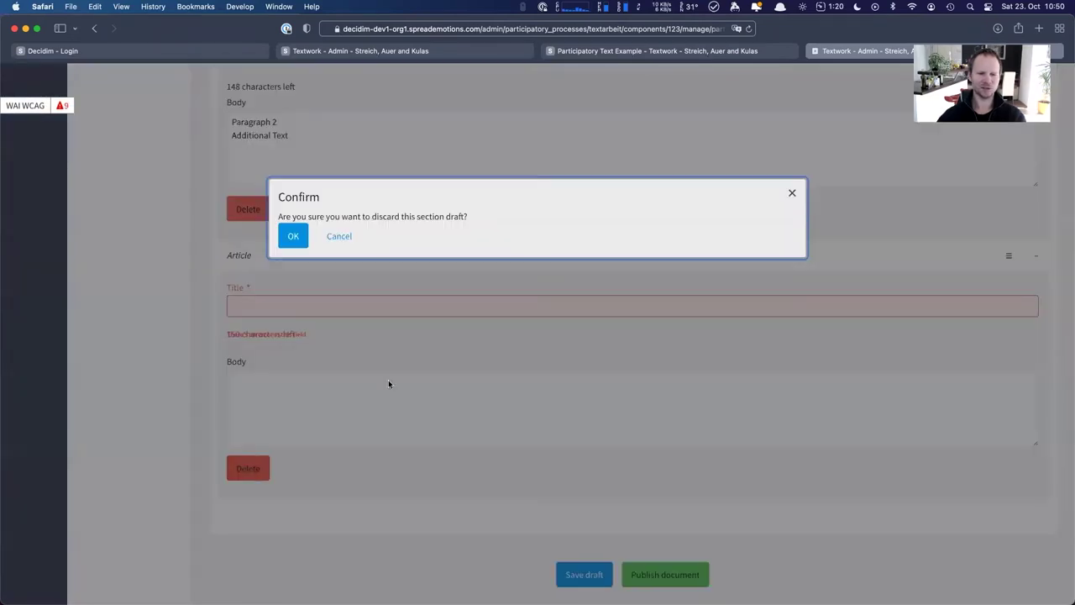
click(296, 237)
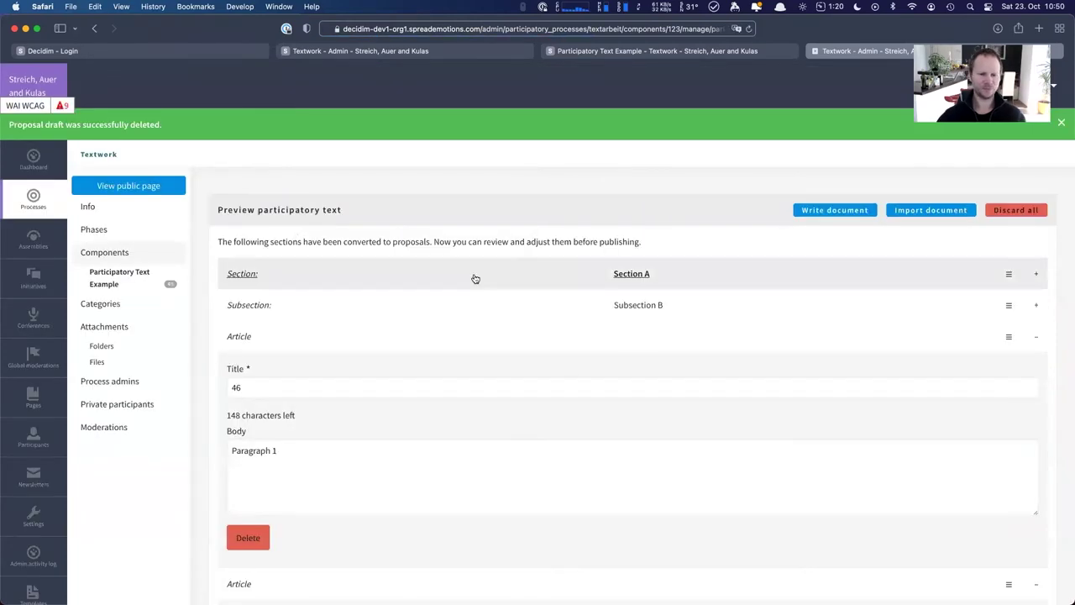
Review the remaining sections in the preview and open the proposals list of the Participatory Text Example component
scroll(473, 278, down, 10)
scroll(474, 278, up, 5)
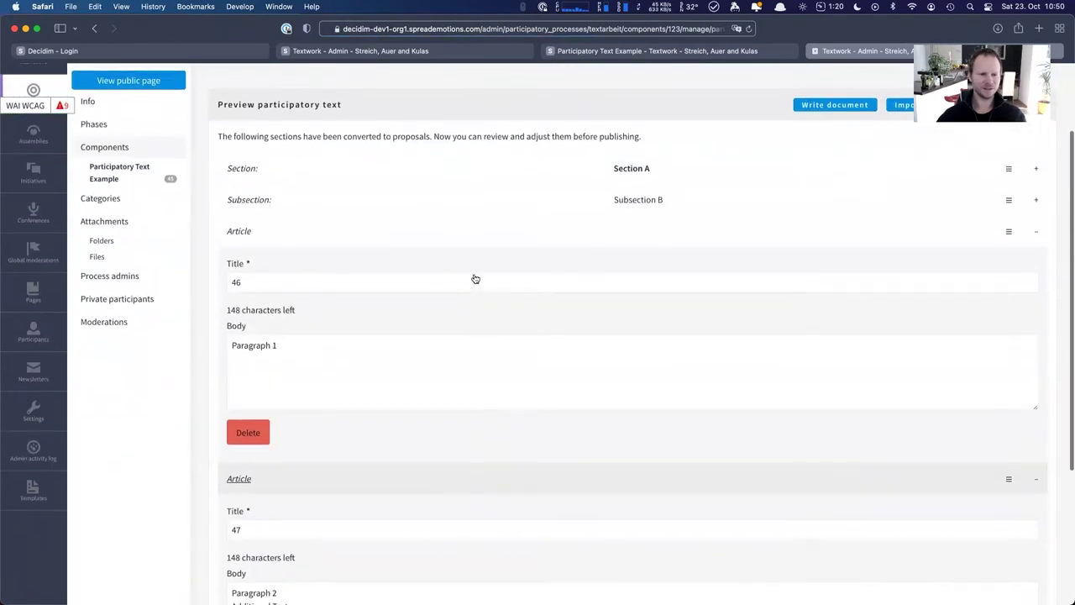
scroll(419, 205, up, 2)
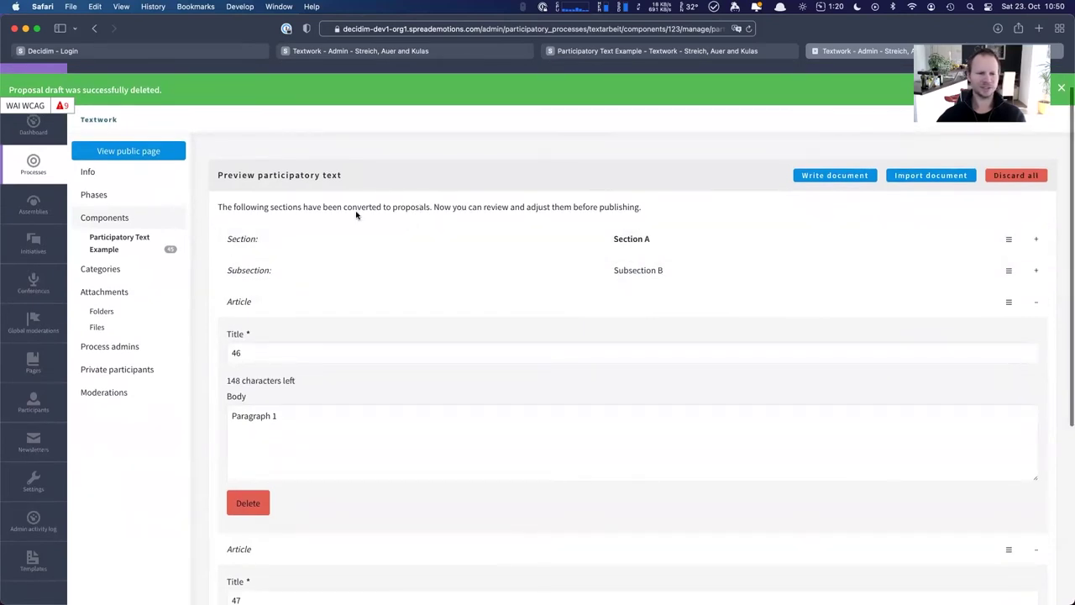
click(98, 247)
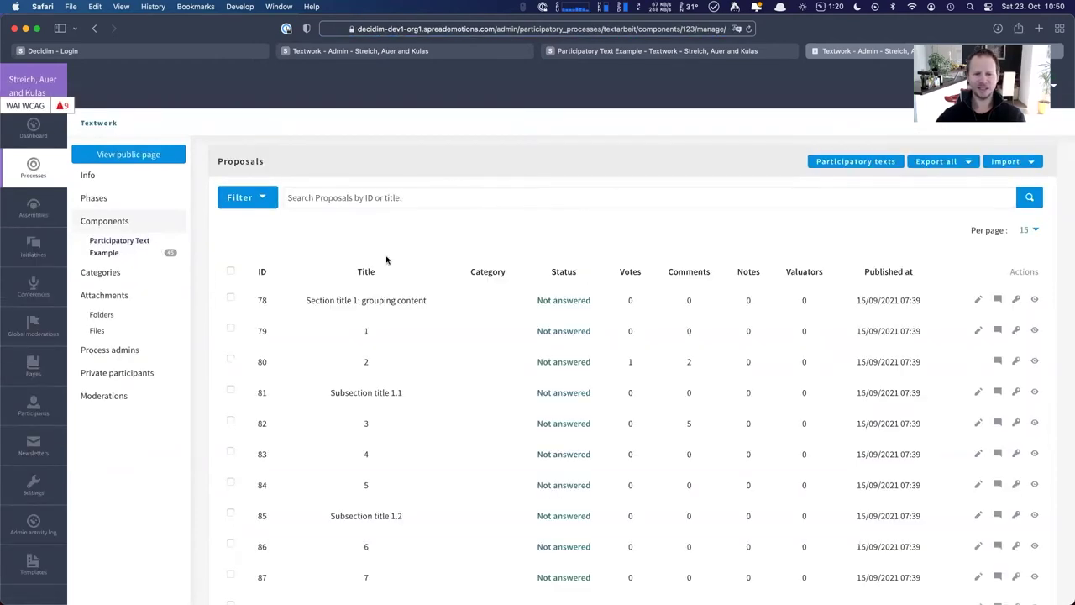
Review the status, votes and comments of the listed proposals and check the export options for the whole list
scroll(386, 259, down, 1)
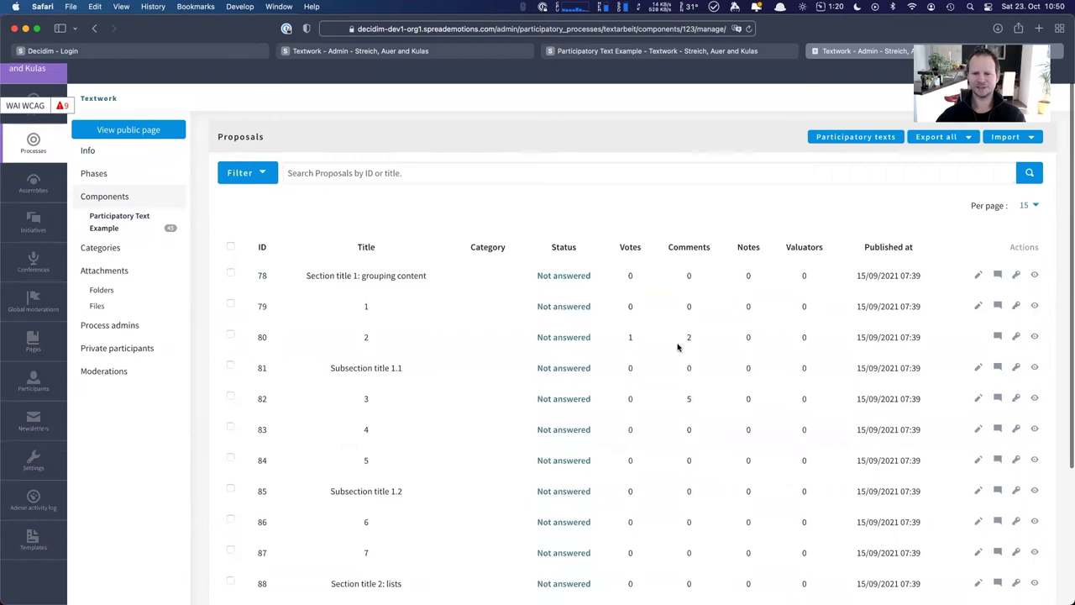
scroll(677, 346, down, 1)
scroll(699, 336, down, 2)
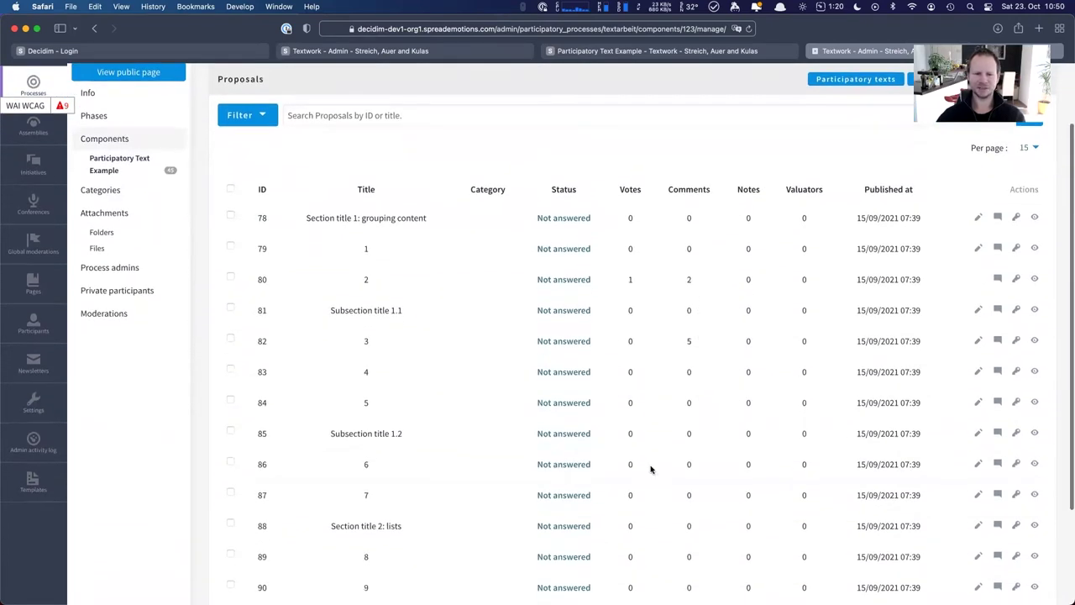
scroll(650, 468, up, 1)
scroll(815, 300, up, 2)
click(965, 160)
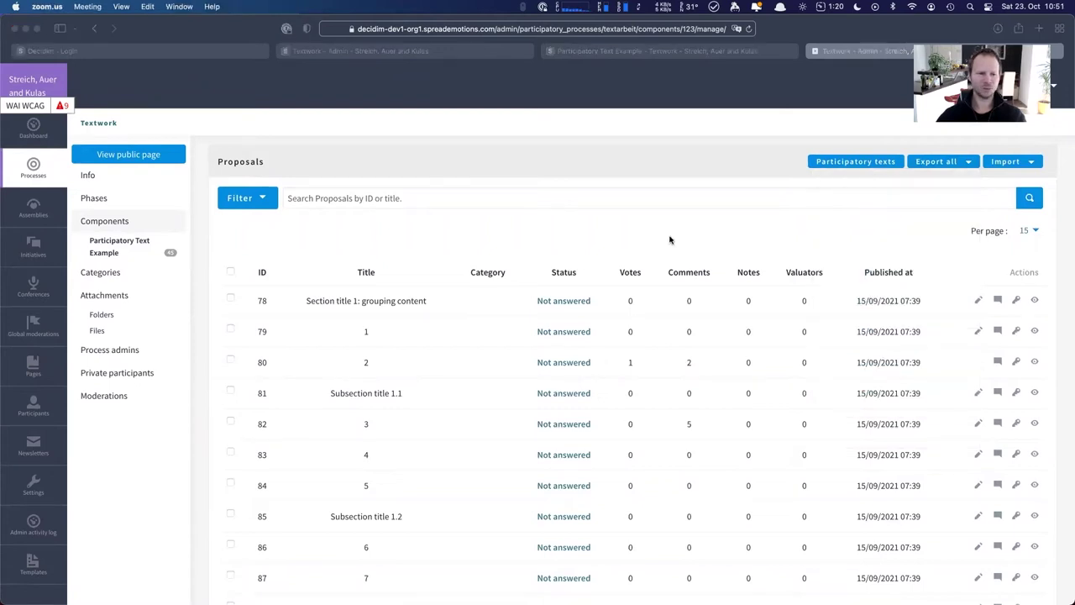
Switch to the exported proposals document in Pages and examine its multilingual titles, space and component IDs, and short and long descriptions
key(super+Tab)
key(super+Tab)
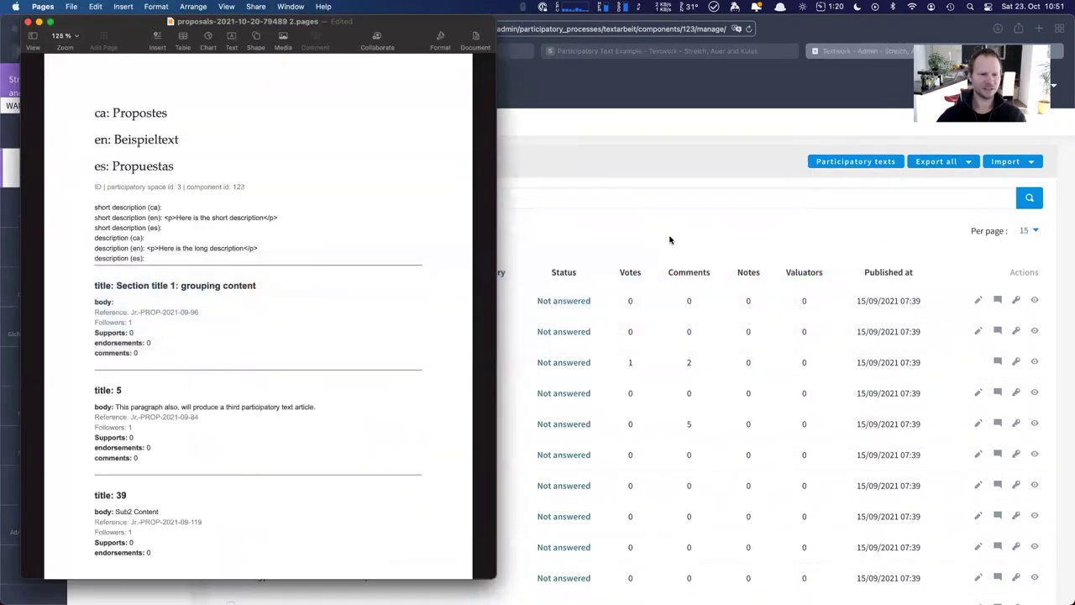
drag(121, 22, 433, 22)
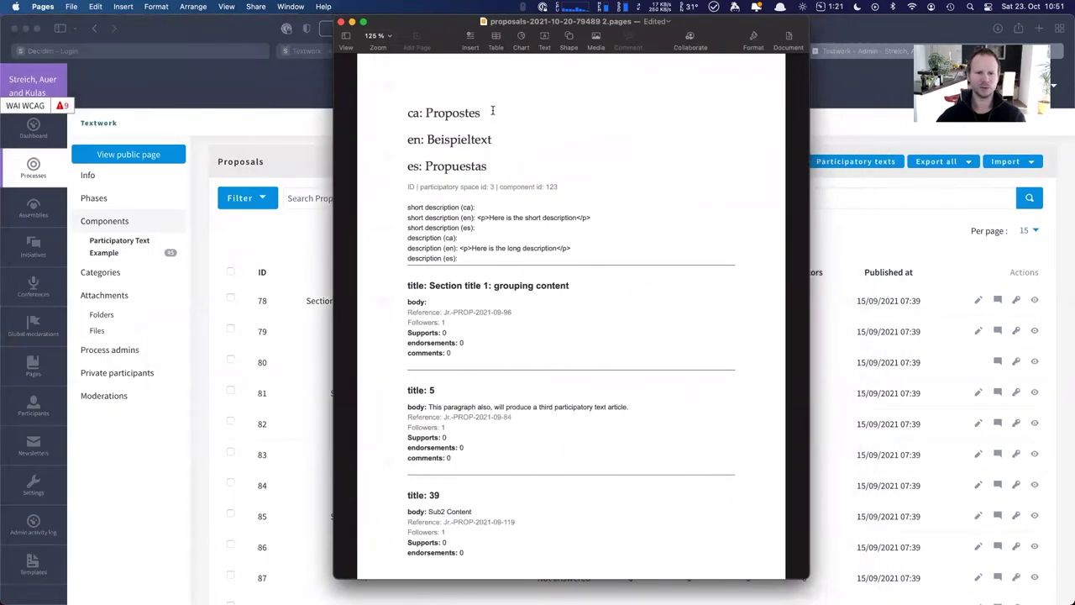
click(519, 158)
drag(499, 164, 384, 107)
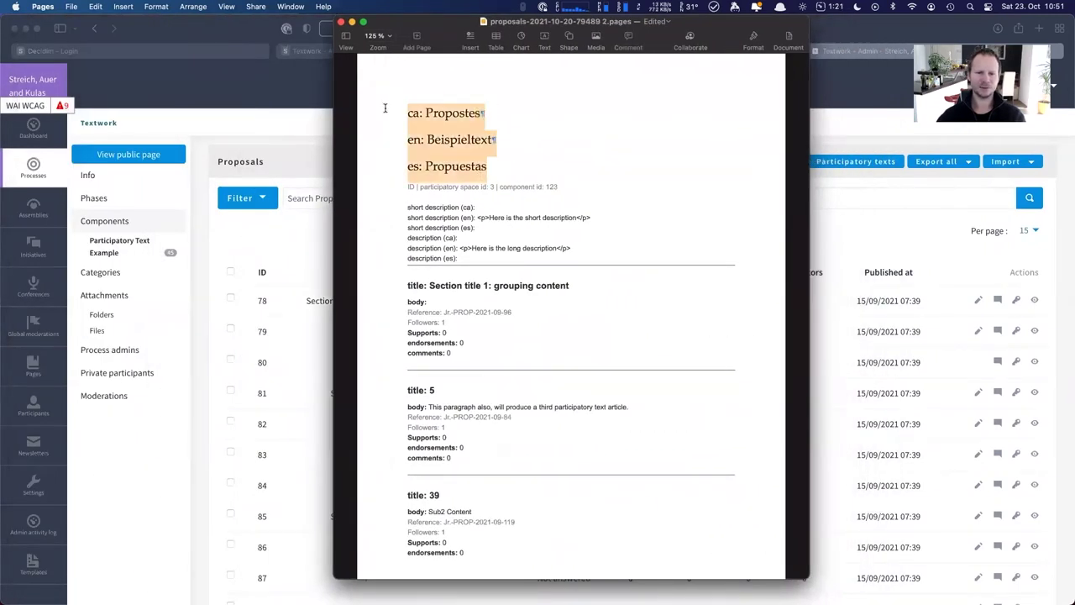
drag(444, 189, 551, 188)
click(550, 188)
drag(434, 210, 488, 256)
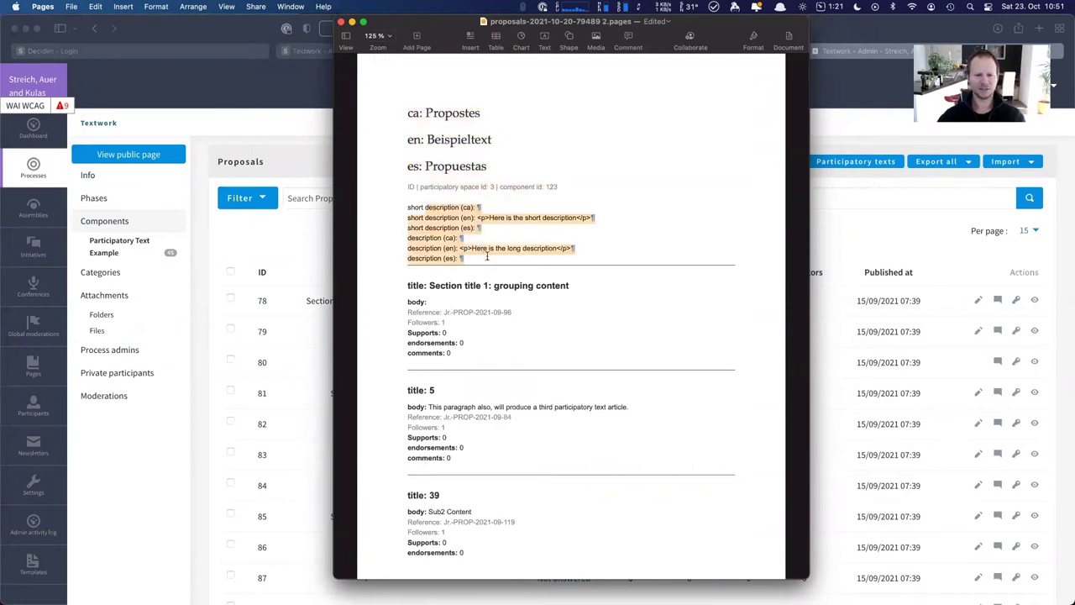
click(613, 233)
Examine the exported details of "Section title 1: grouping content" and look through the following entries up to the proposal titled 3
scroll(597, 239, down, 2)
drag(408, 245, 515, 313)
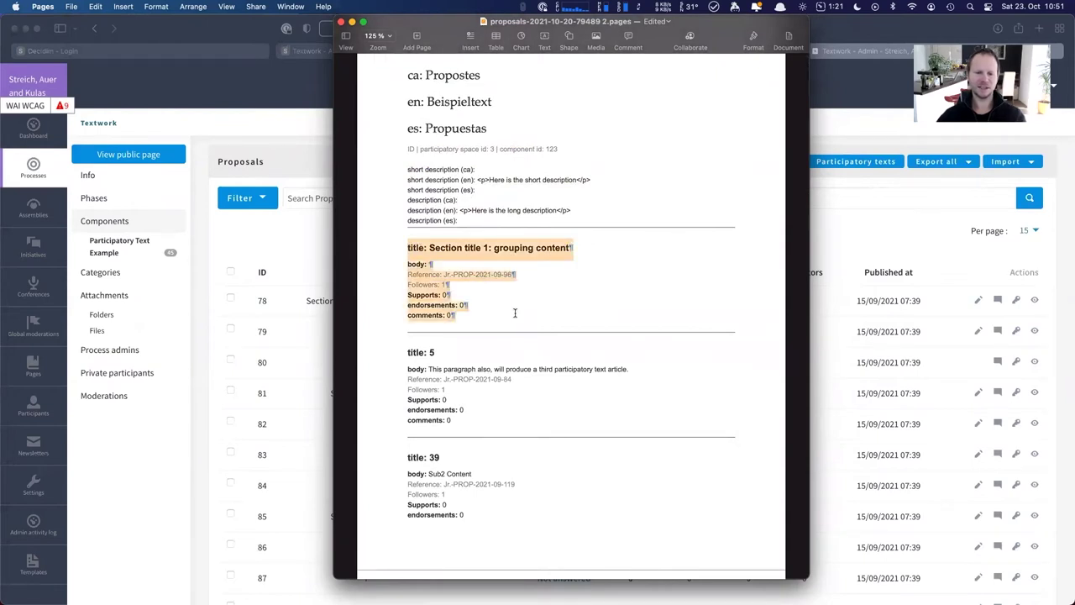
scroll(588, 305, down, 1)
click(577, 305)
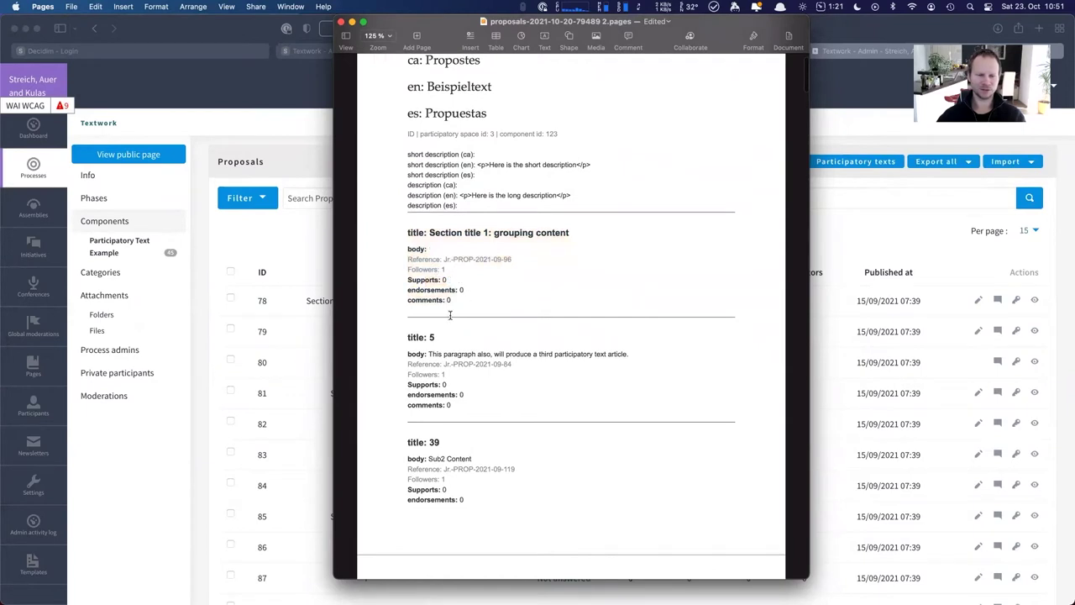
scroll(449, 316, down, 5)
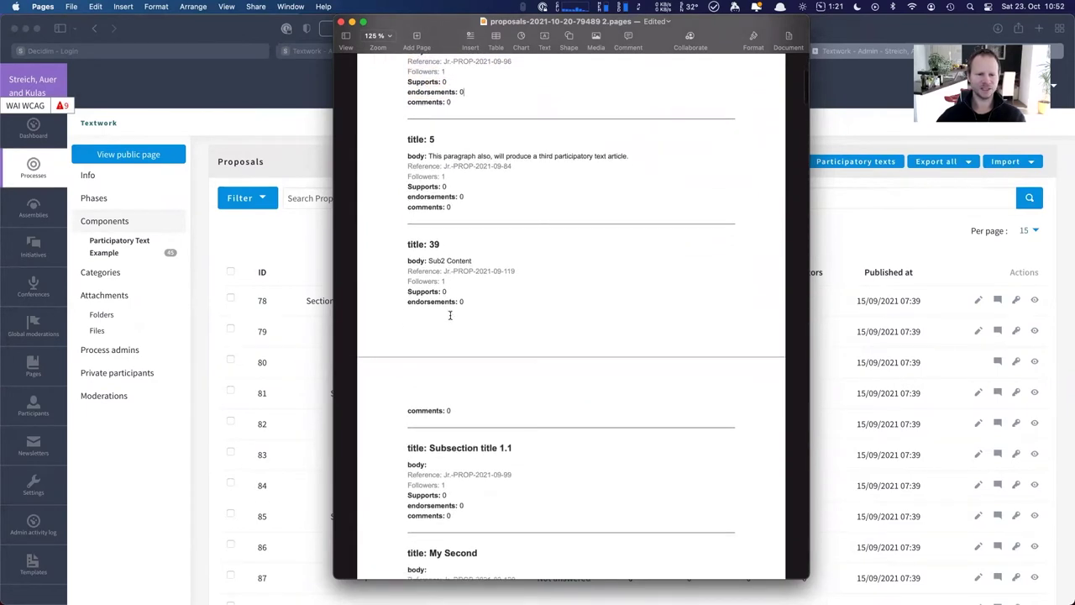
scroll(449, 317, down, 15)
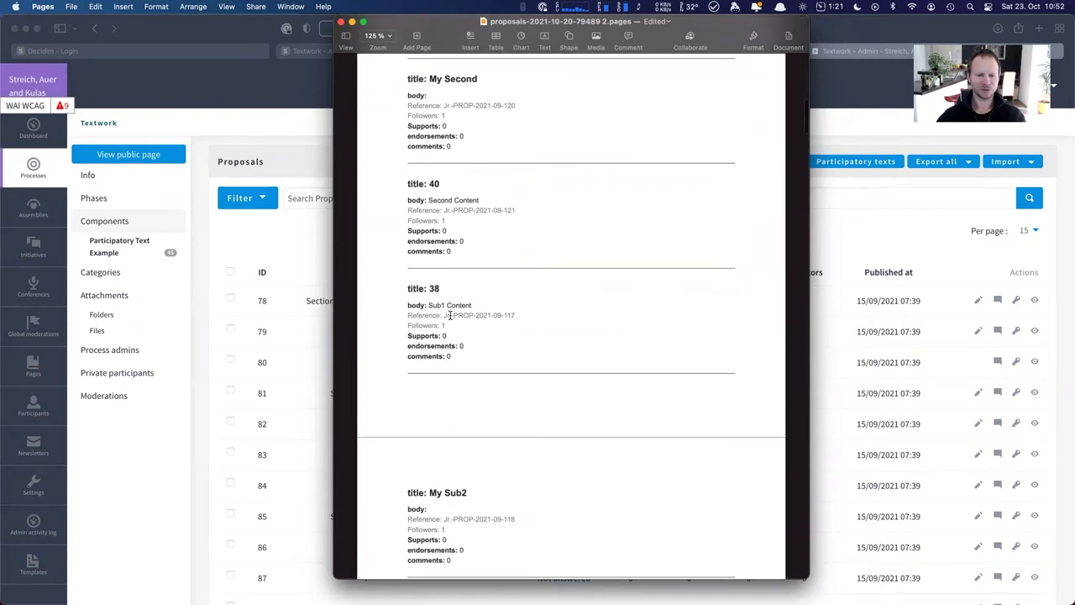
scroll(449, 315, down, 8)
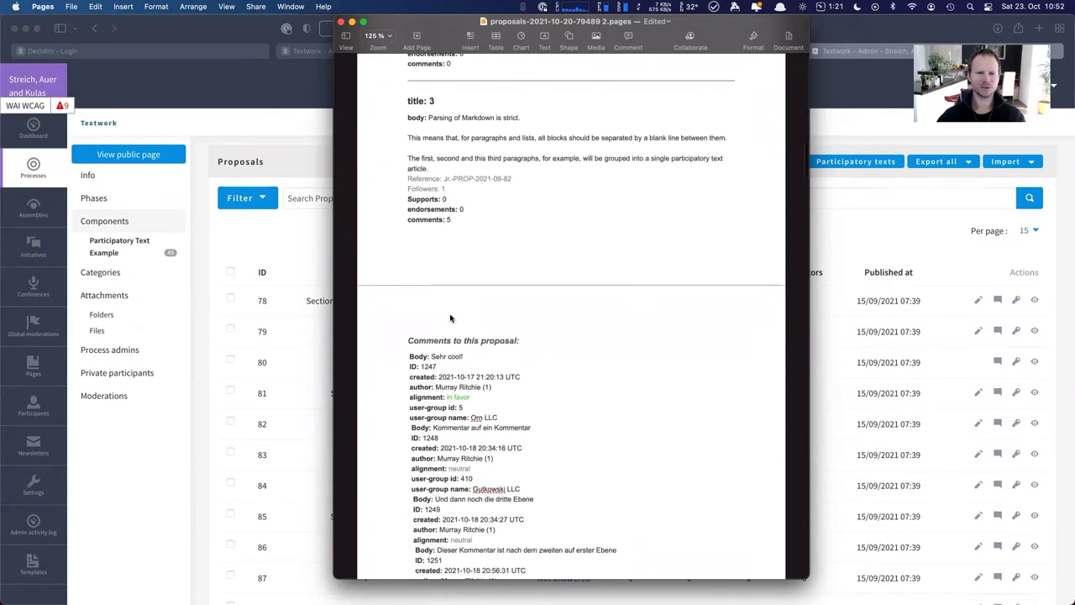
scroll(450, 317, up, 1)
scroll(450, 316, down, 2)
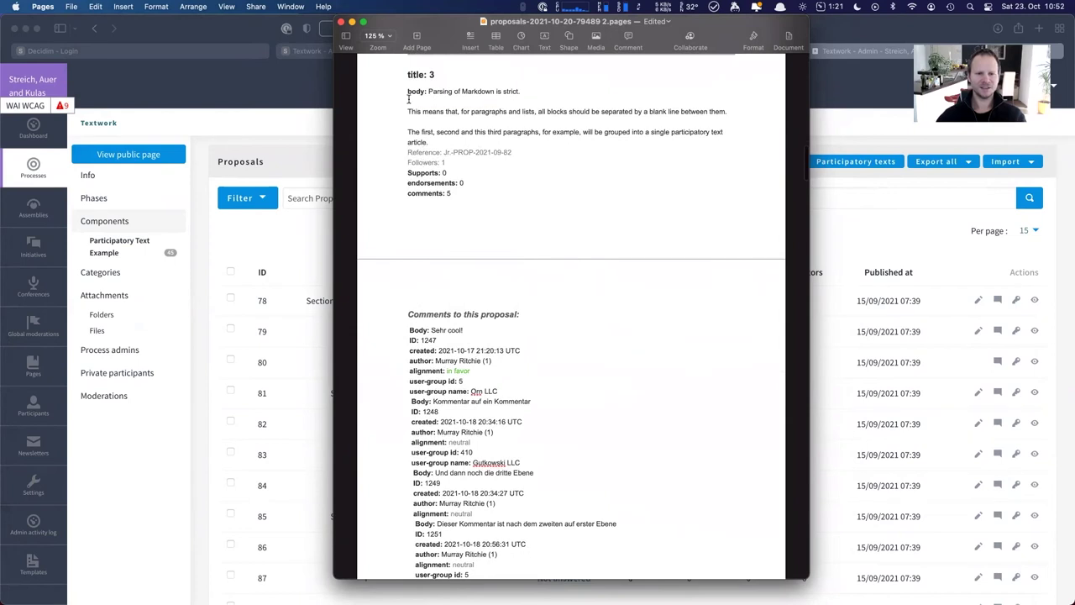
Examine the body and metadata of the proposal titled 3 and the nested comments exported beneath it
drag(409, 99, 458, 201)
drag(415, 310, 569, 311)
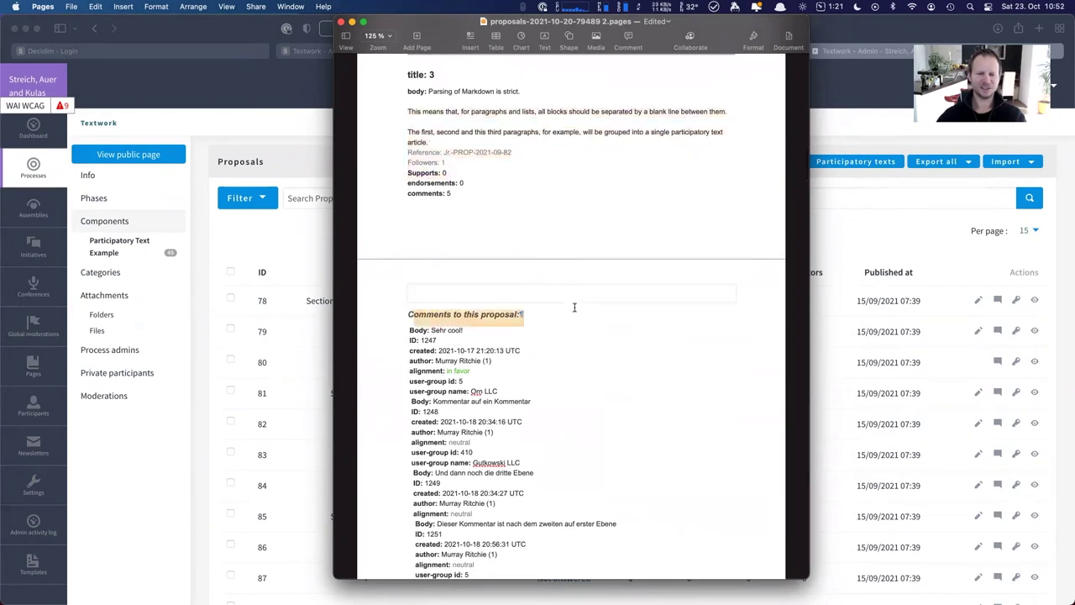
scroll(575, 308, down, 1)
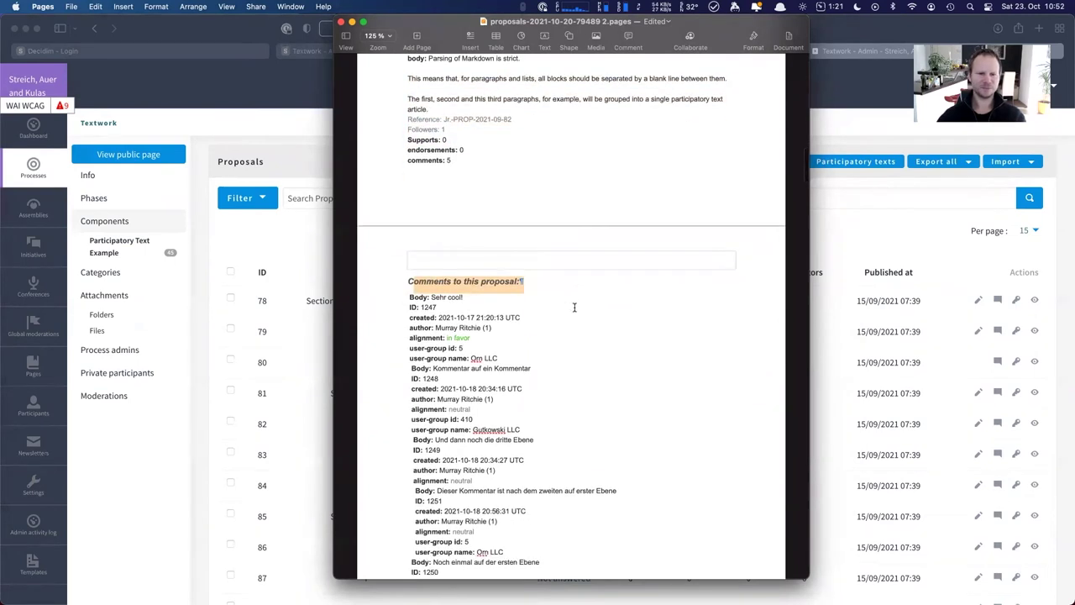
scroll(575, 307, down, 3)
click(575, 307)
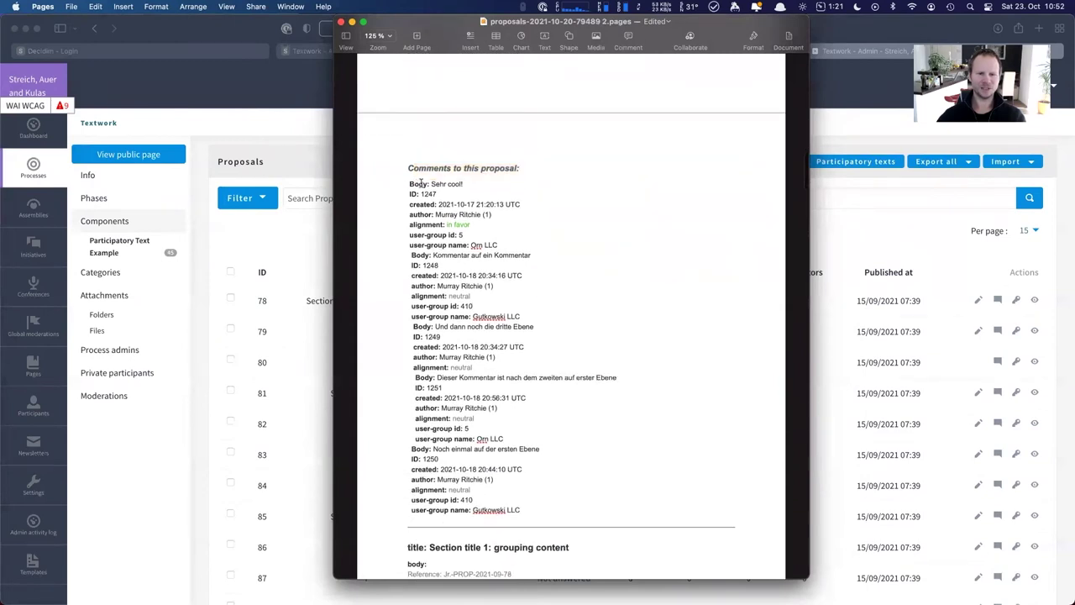
scroll(404, 224, down, 1)
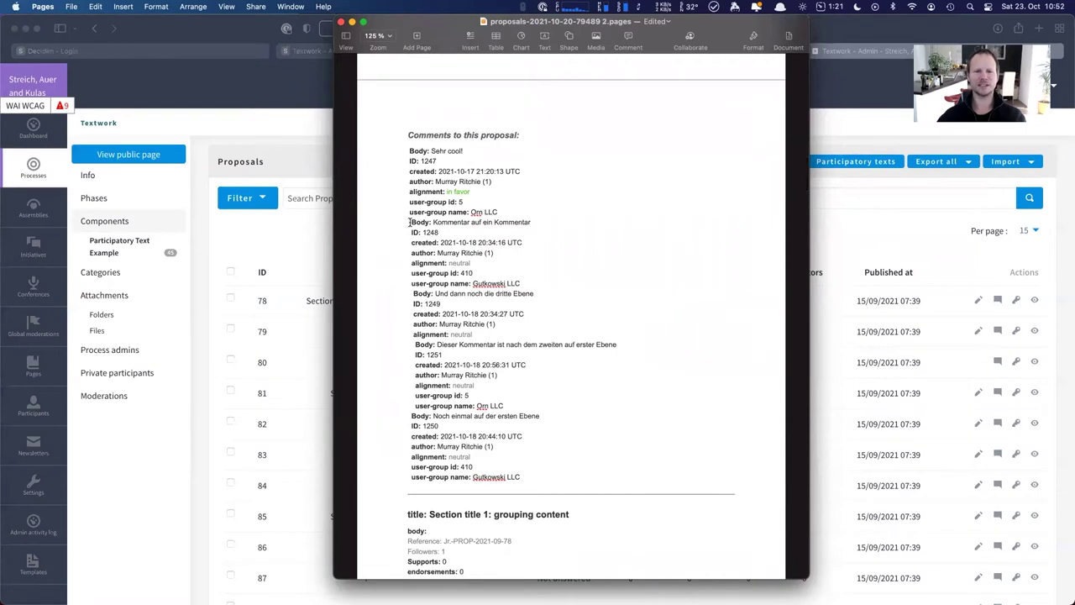
Find the proposal titled 2 in the export and examine its body, its metadata and the start of its Amendments section
scroll(432, 223, down, 10)
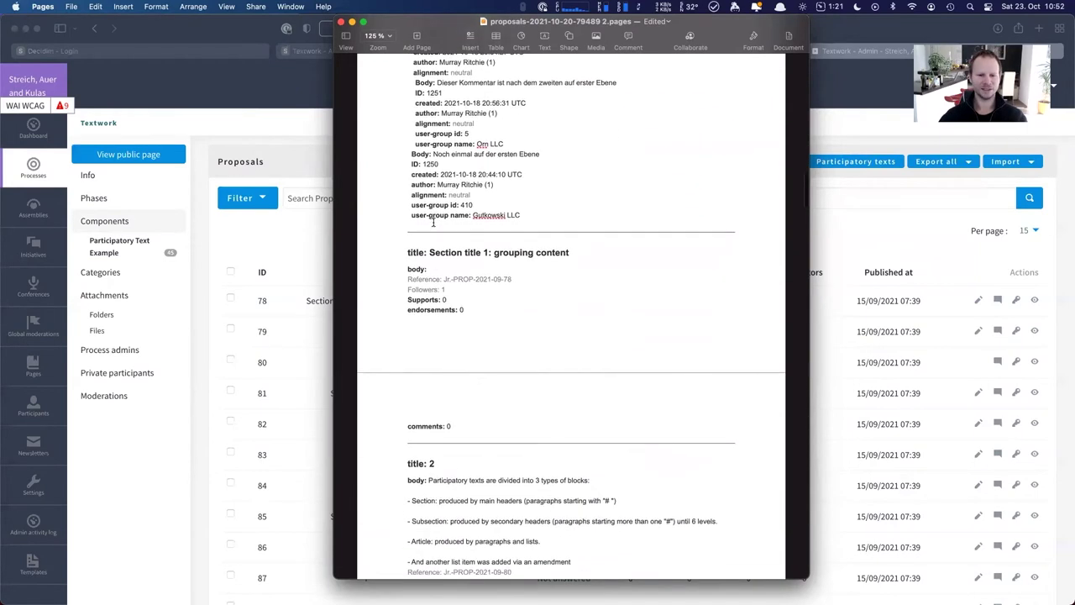
scroll(434, 223, down, 7)
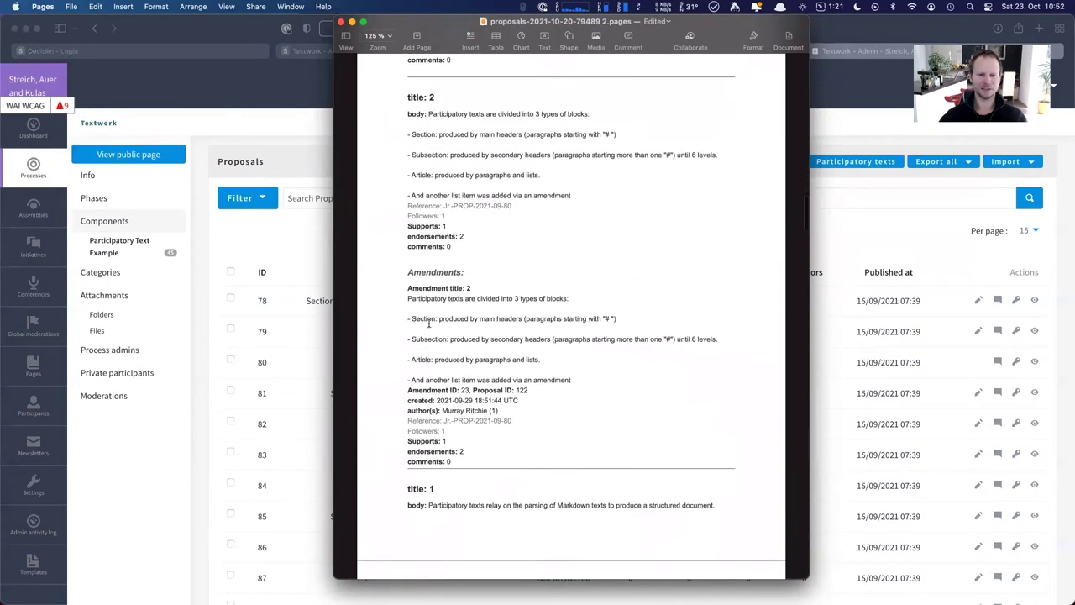
drag(406, 98, 557, 252)
double_click(420, 277)
click(420, 280)
scroll(410, 307, down, 1)
scroll(410, 308, down, 1)
Examine the amendment's full text, supports, endorsements and comments, and look over the proposal entries that follow it
drag(408, 276, 562, 437)
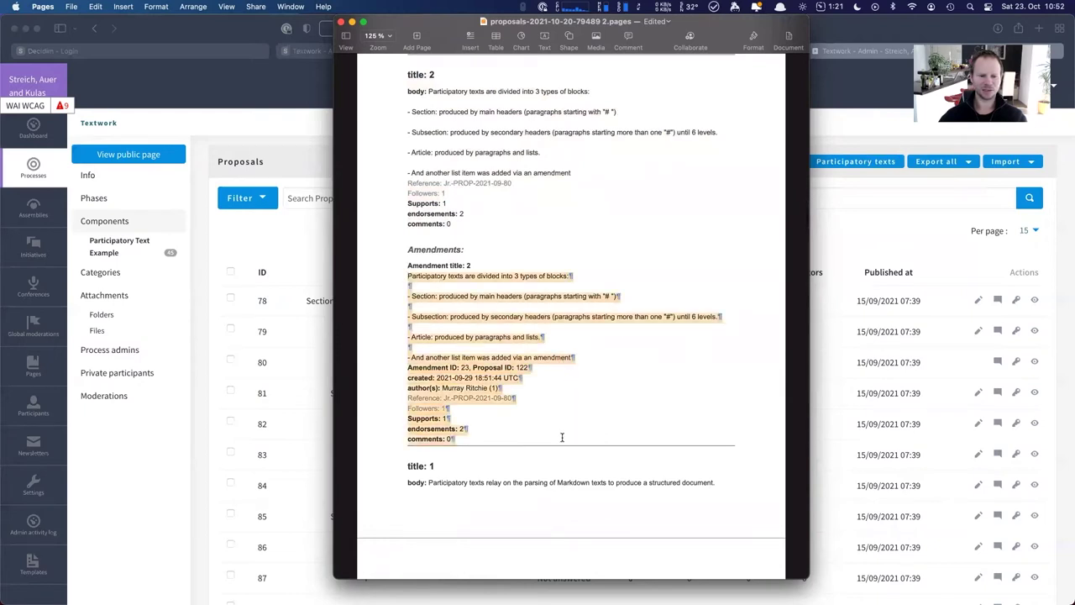
click(562, 438)
drag(476, 424, 408, 408)
click(527, 351)
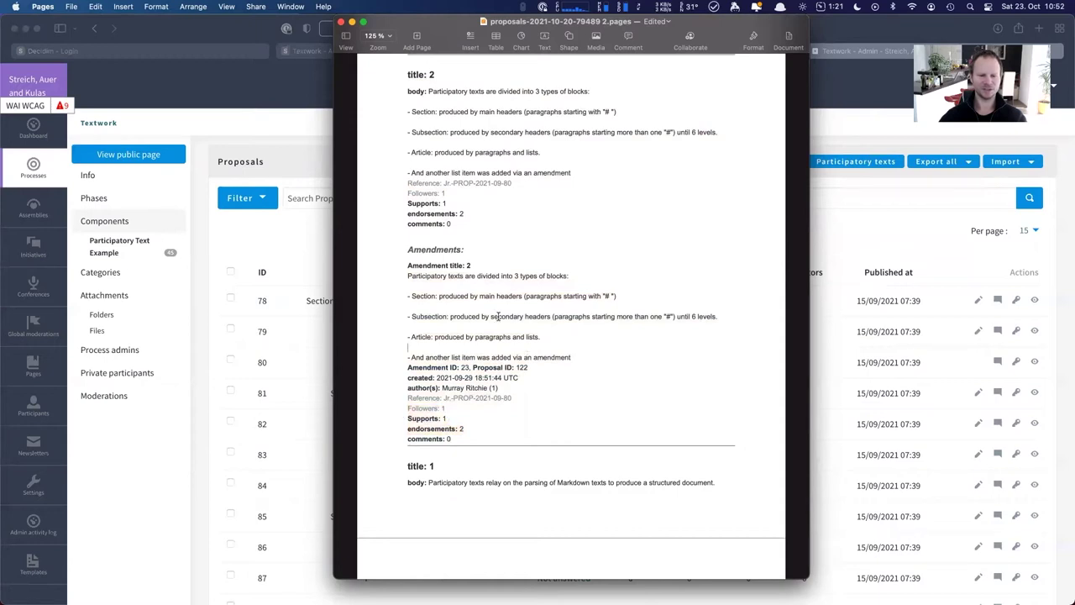
scroll(497, 316, down, 6)
scroll(497, 316, up, 2)
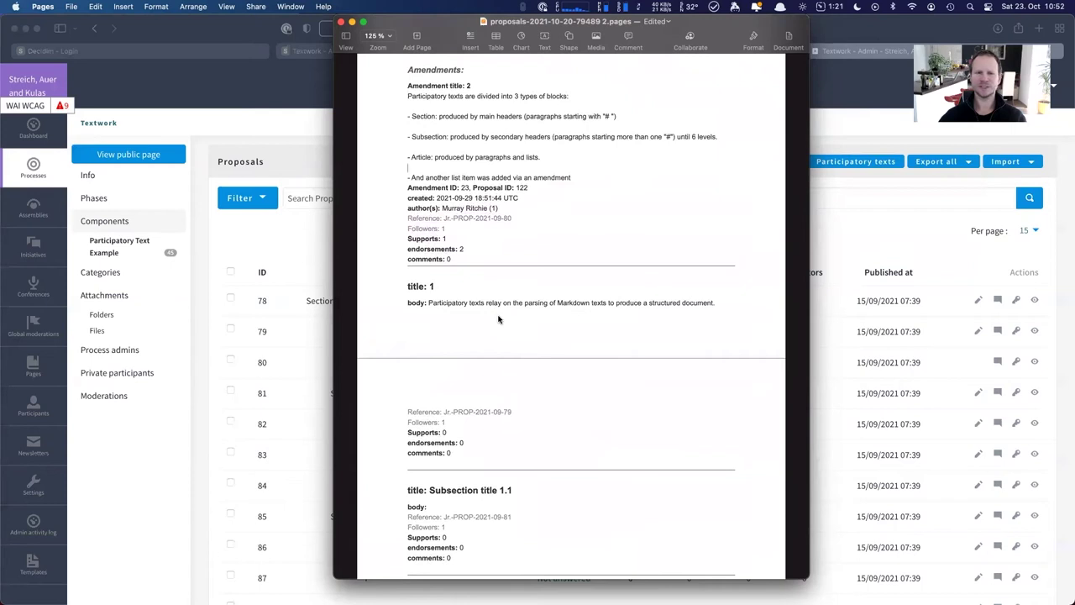